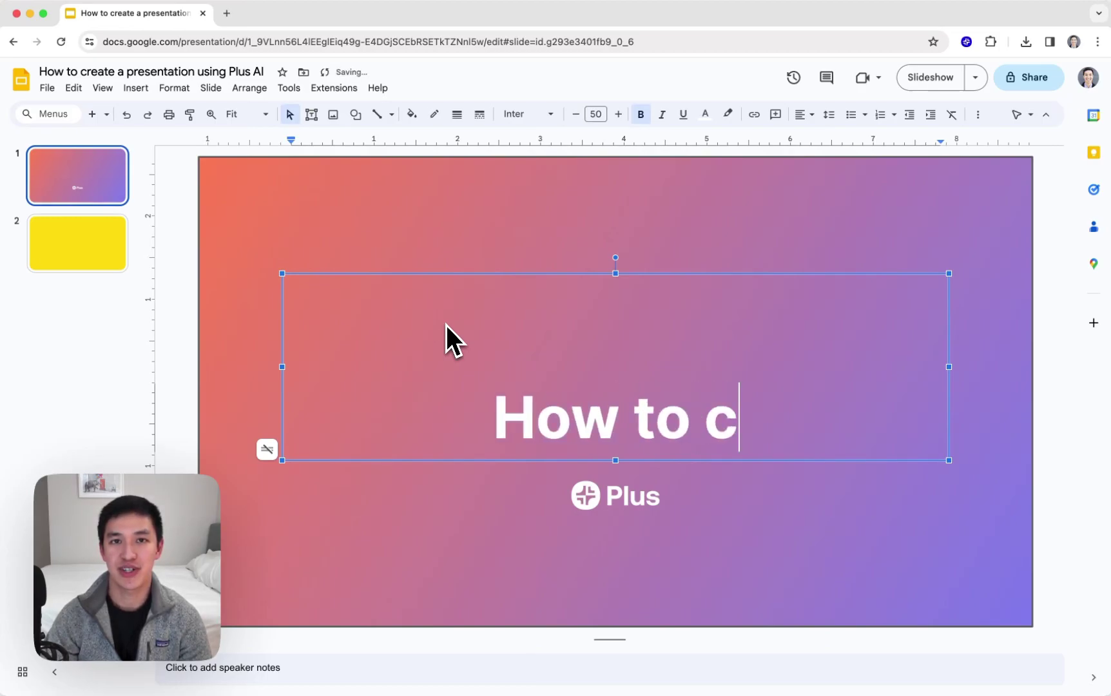
Title slide 1 'How to create a presentation using Plus AI' and slide 2 'Create a presentation from a prompt'
text(tion using Plus AI)
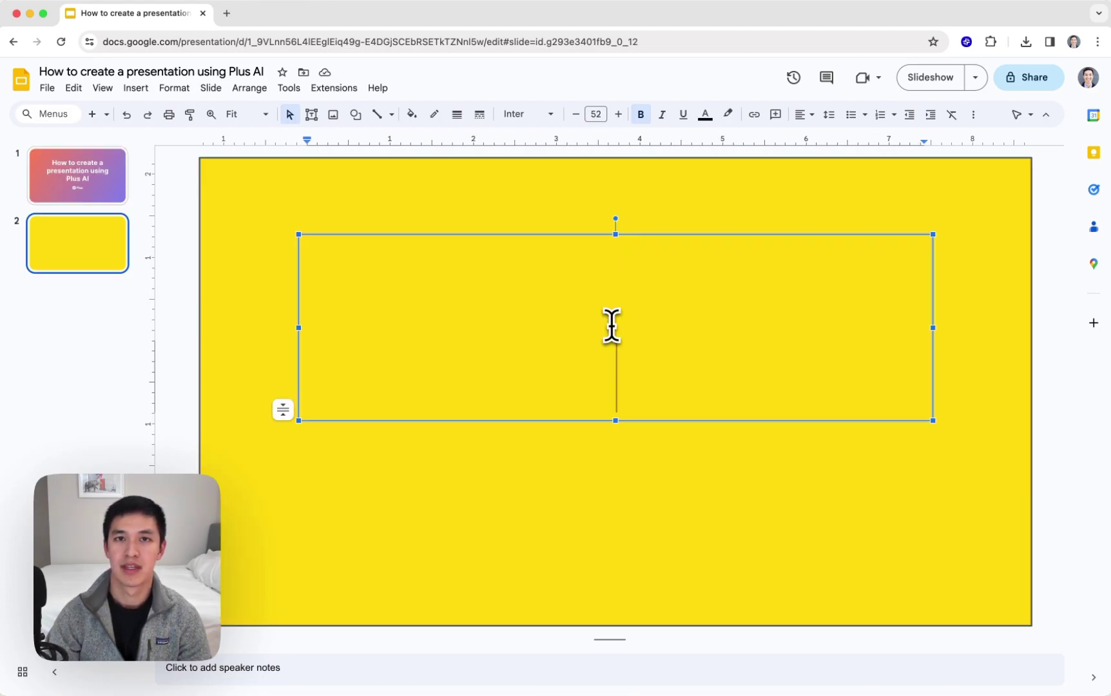
text(Create a presentation from a prompt)
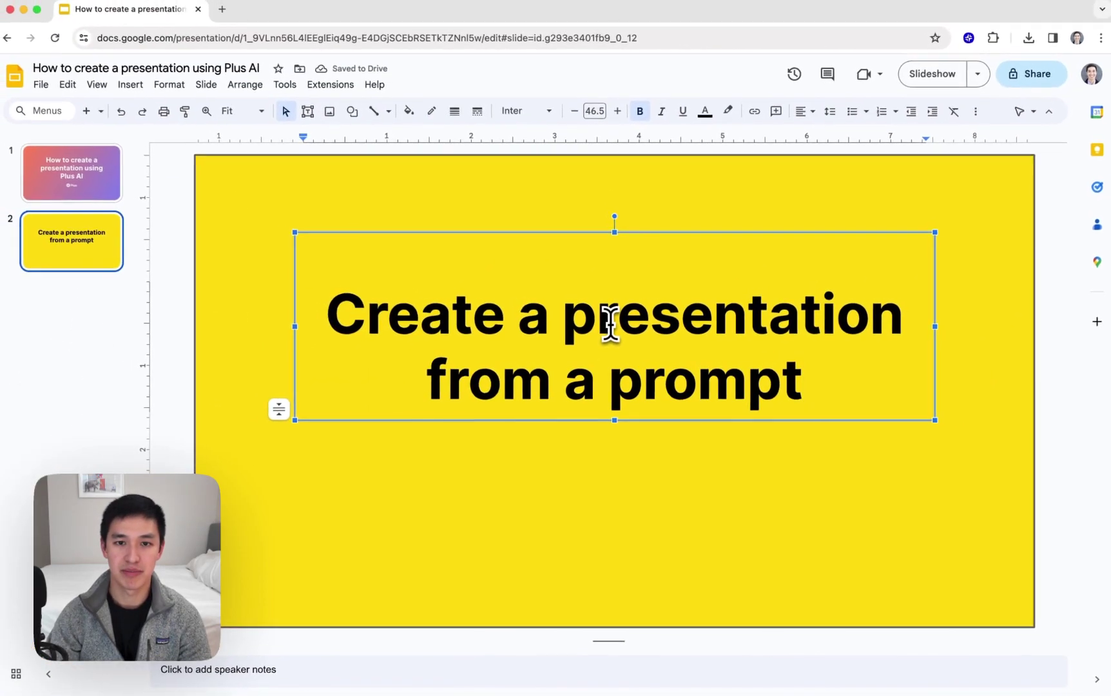
Start a new Plus AI presentation for the FoodDrive startup using the Pitch Deck type
click(320, 81)
mouse_move(420, 220)
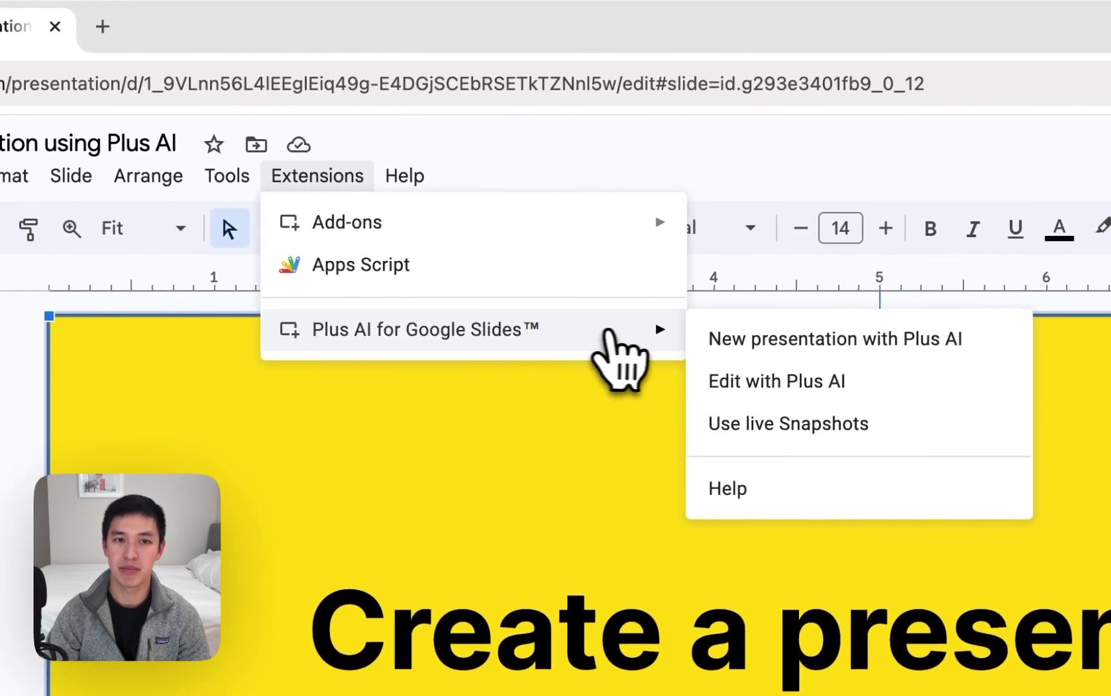
click(815, 348)
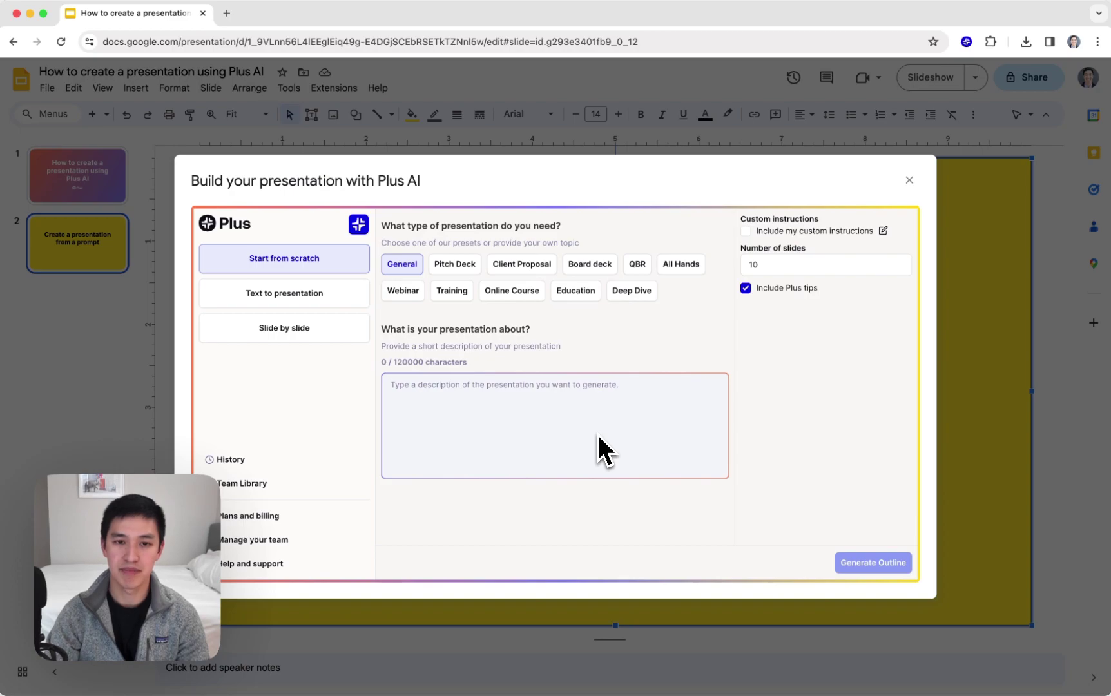
click(467, 270)
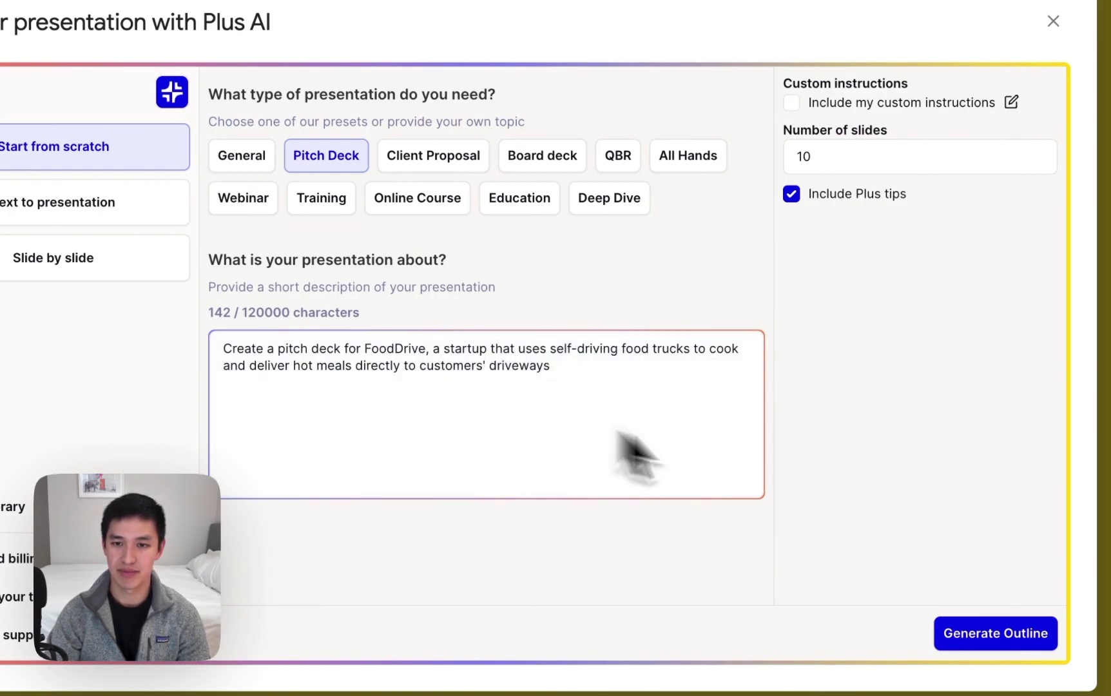
Generate the FoodDrive outline and extend the Fundraising item with 'and Use of Funds'
click(996, 634)
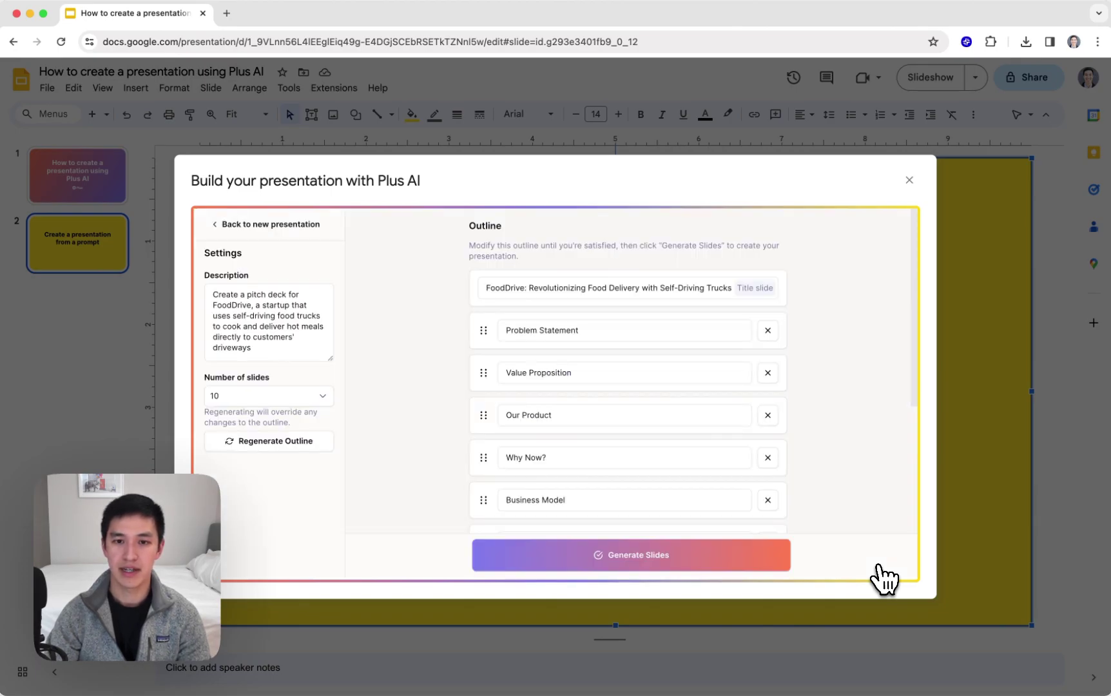
click(653, 288)
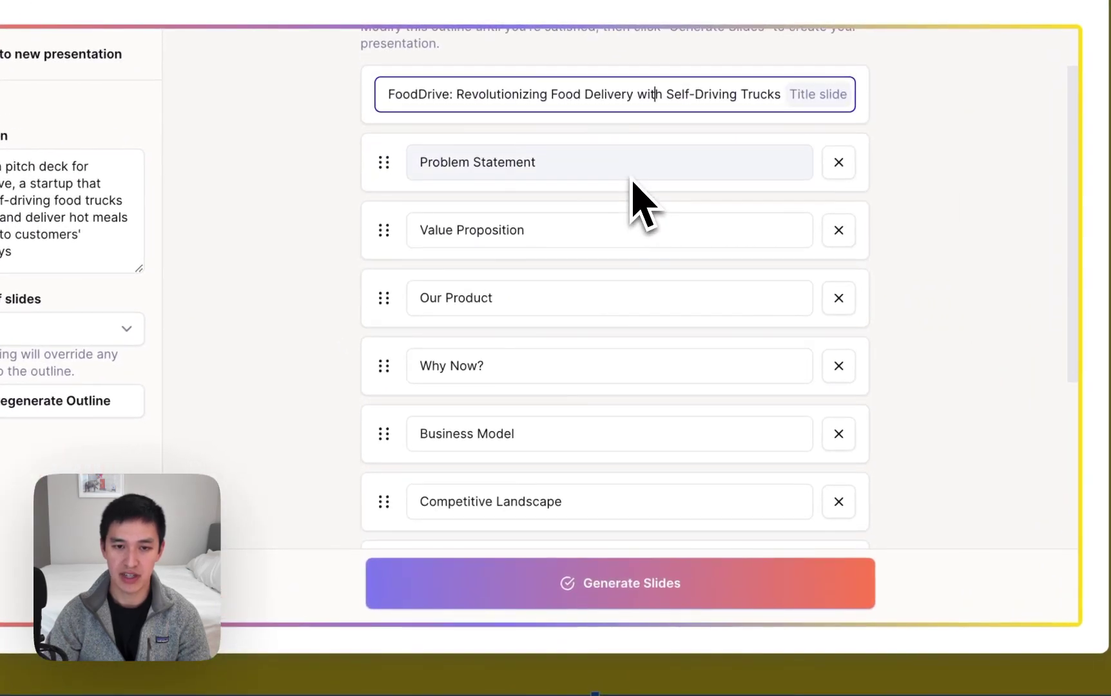
scroll(628, 203, down, 1)
scroll(626, 201, down, 5)
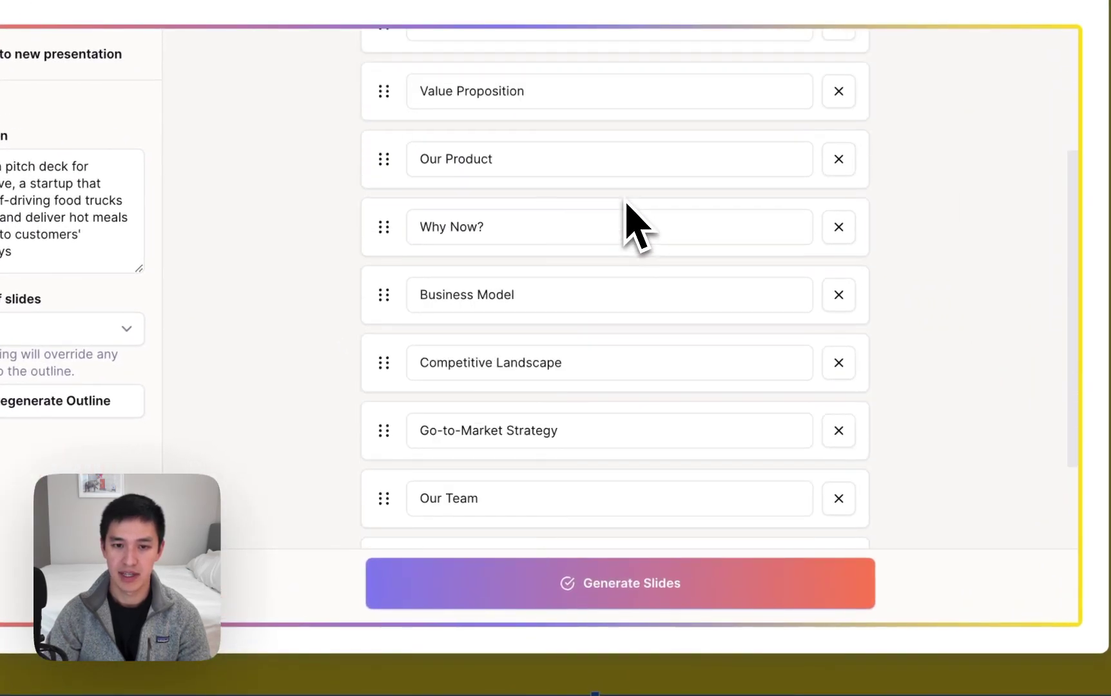
click(545, 509)
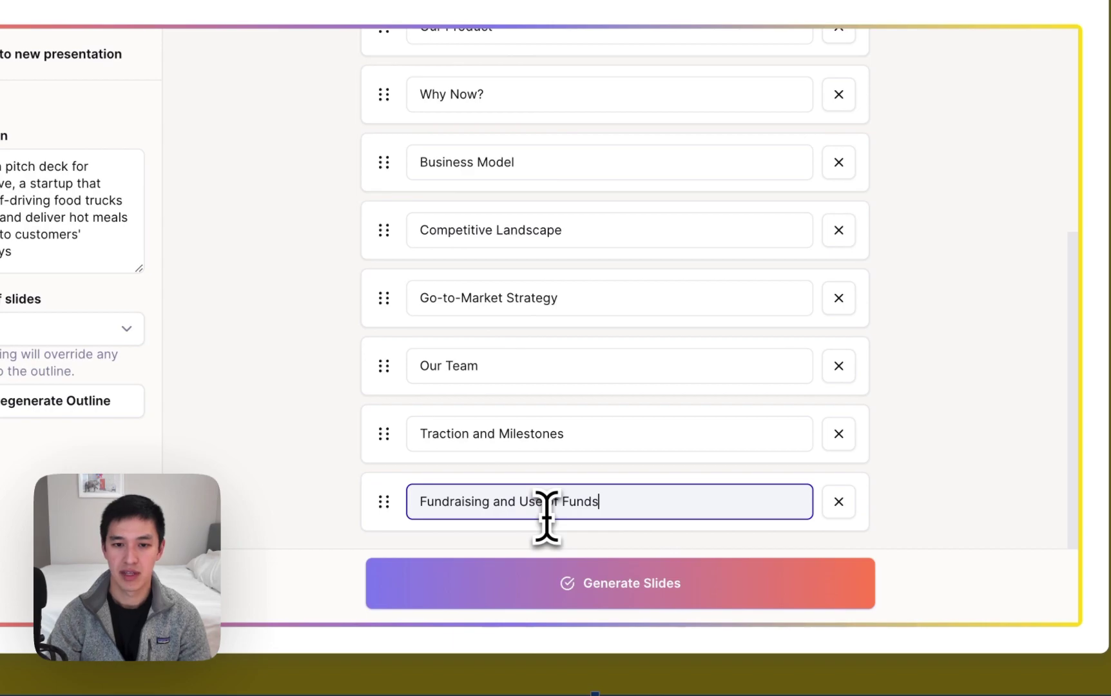
text(and Use of Funds)
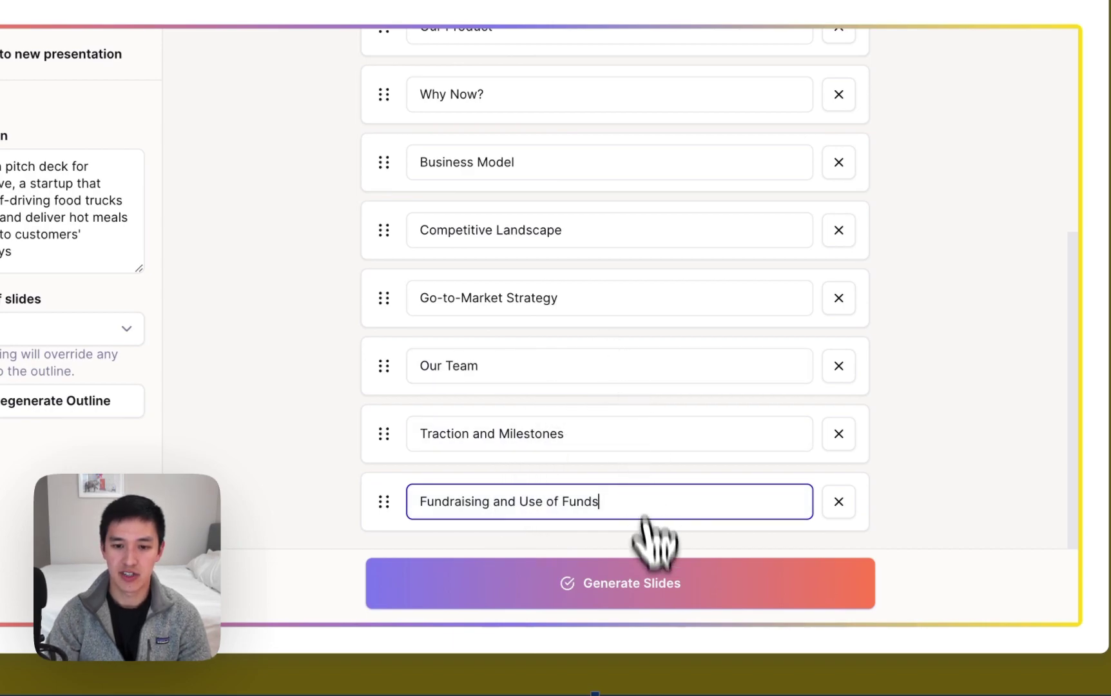
Generate the slides from the outline in the Plus Vintage theme
click(647, 598)
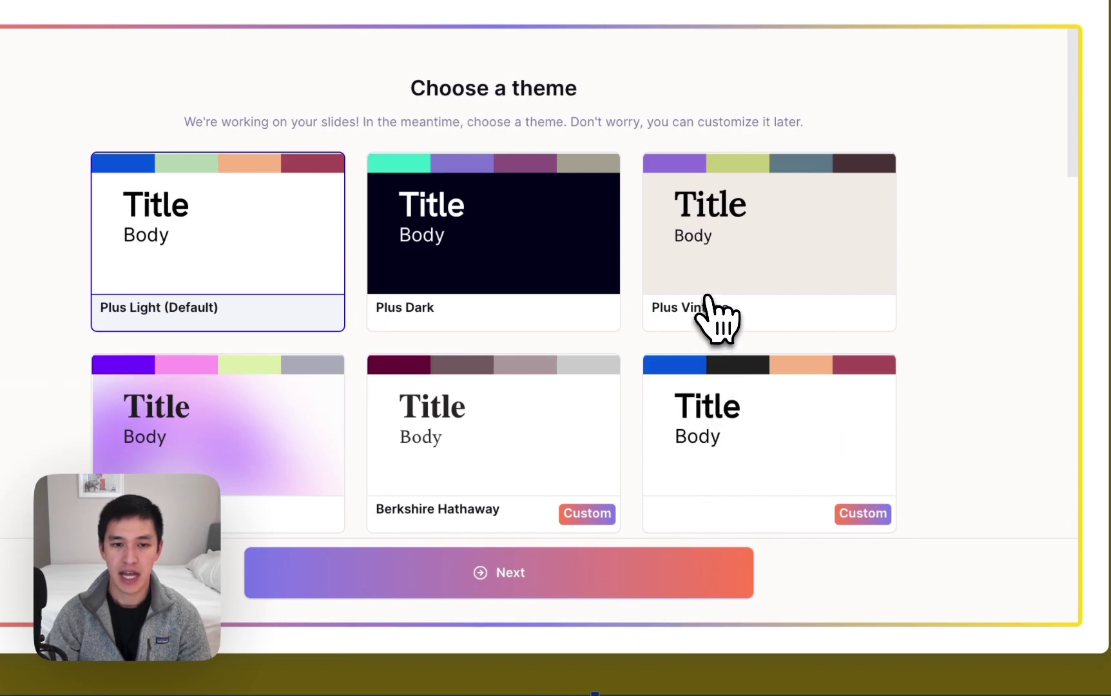
click(709, 303)
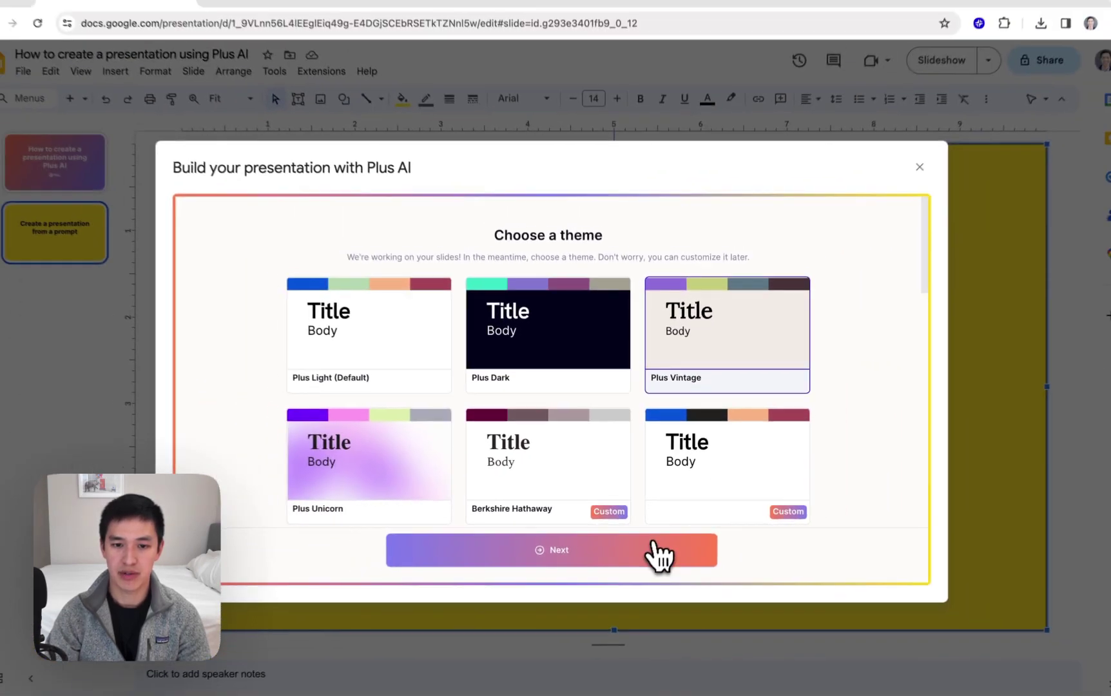
click(653, 559)
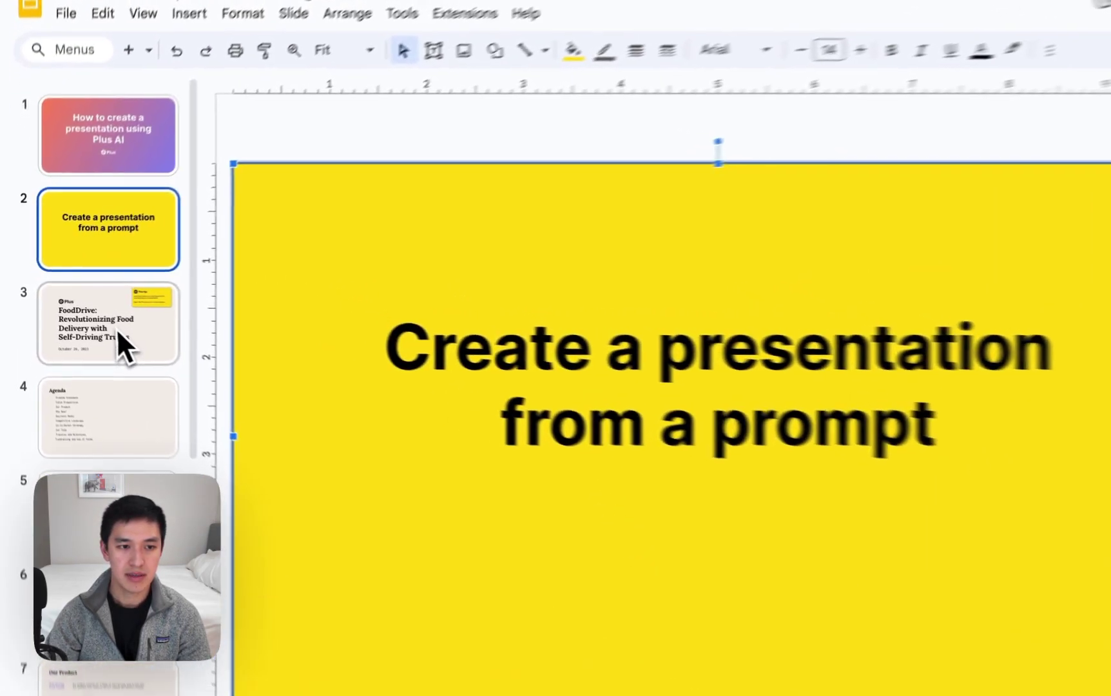
Review the FoodDrive slides through Traction and Milestones, then title a yellow slide 'Create a presentation from text'
click(84, 321)
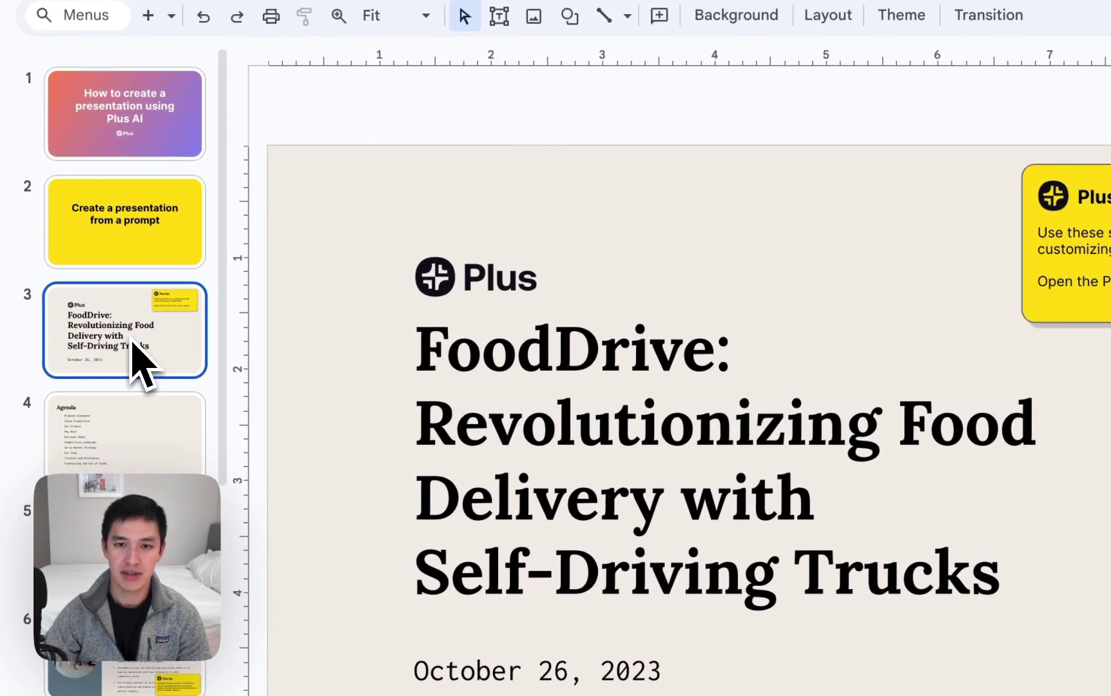
key(Down)
key(Down)
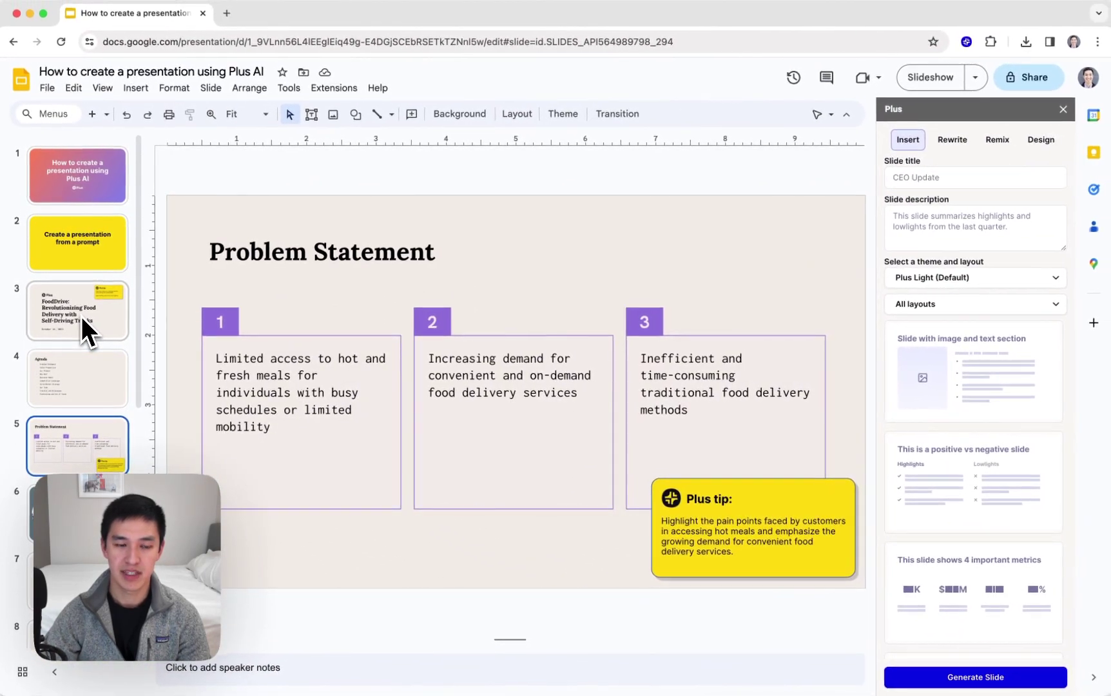
key(Down)
key(Down)
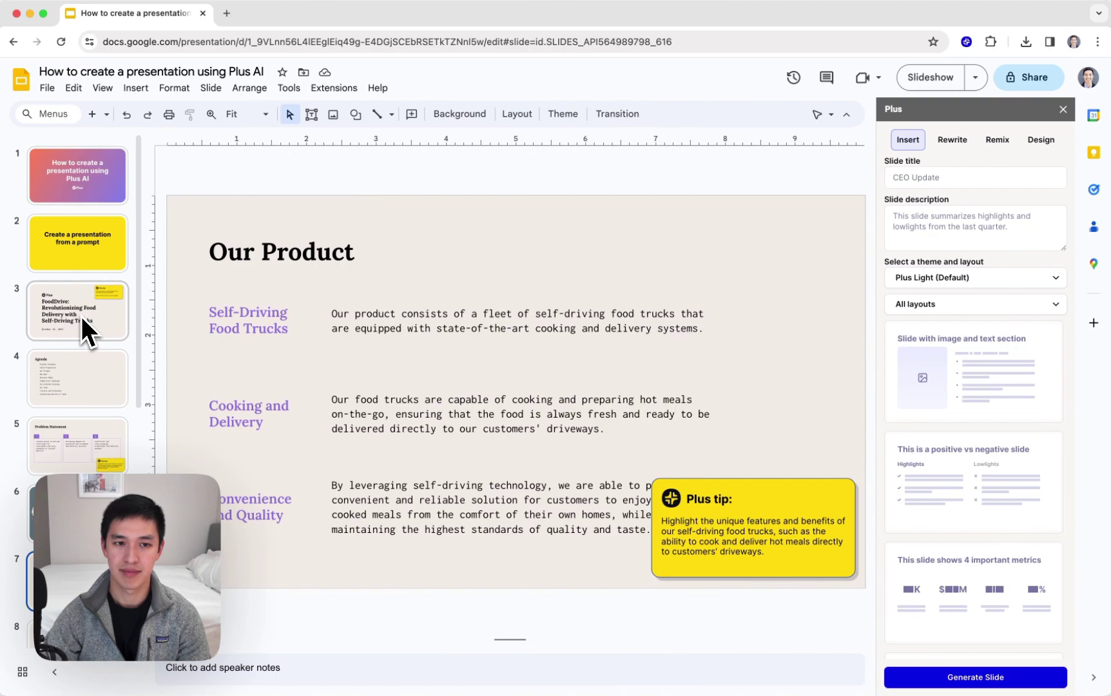
key(Down)
key(Down)
key(Down)
key(Down)
key(Down)
key(Down)
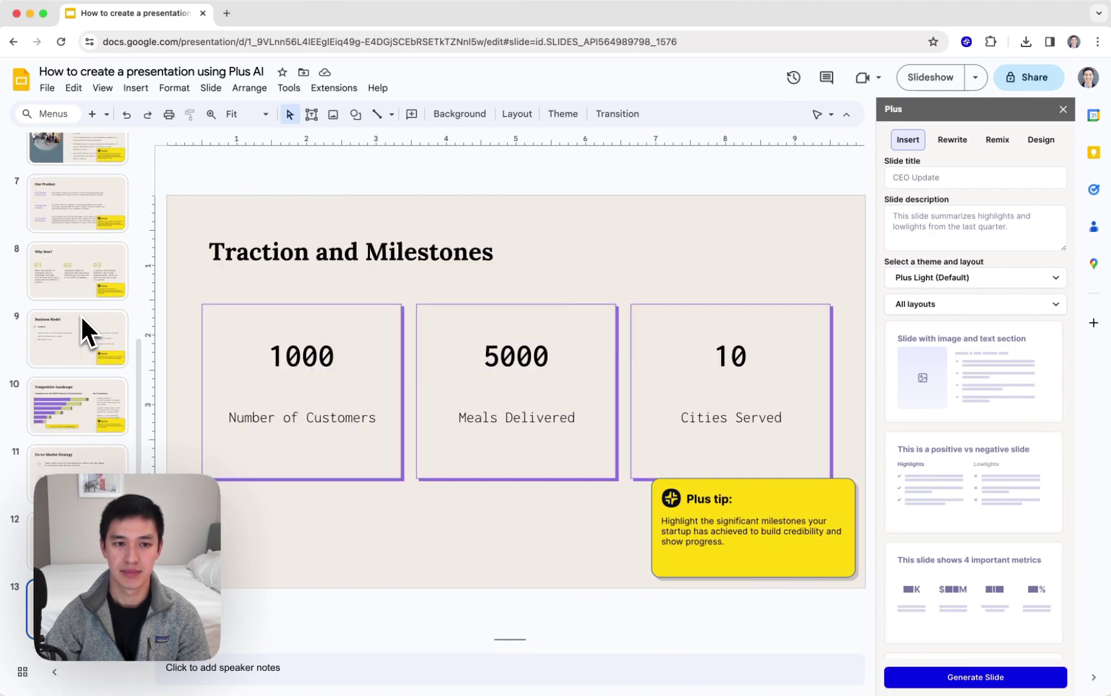
key(Down)
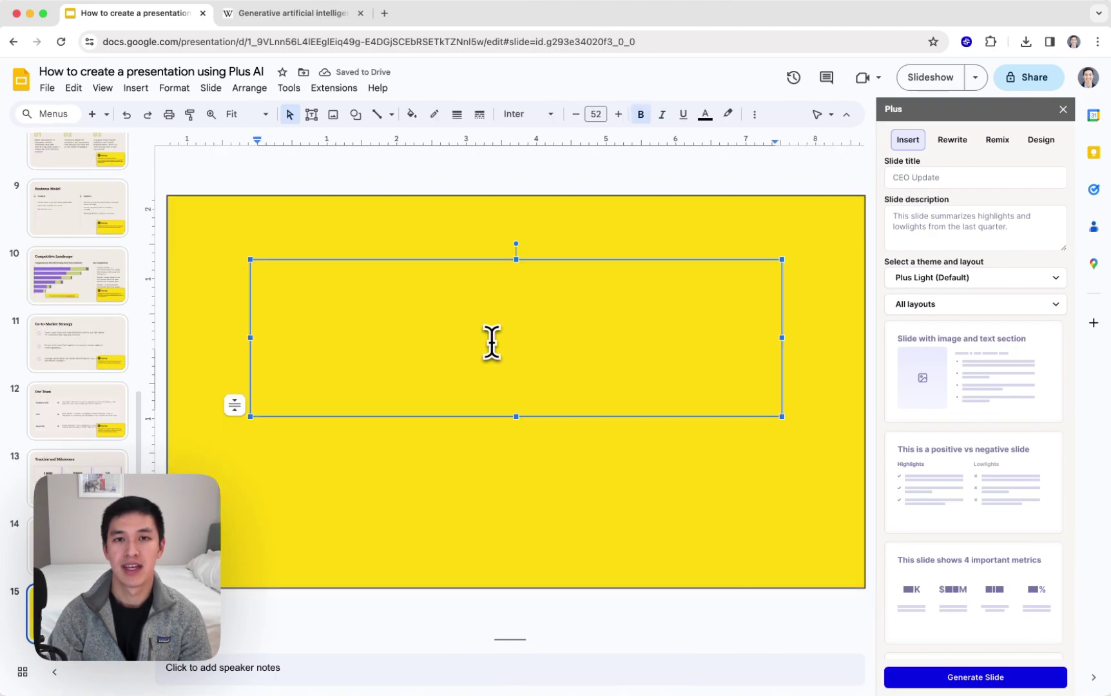
text(Create a prese)
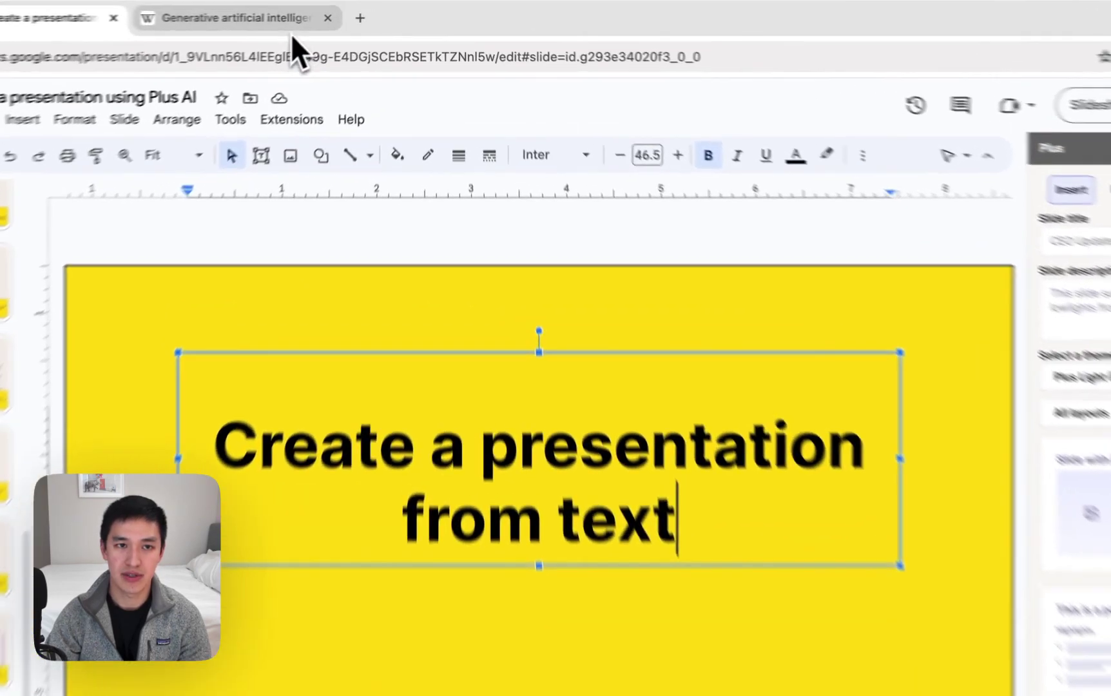
Copy the first three paragraphs of Wikipedia's Generative artificial intelligence article and return to the deck
click(322, 20)
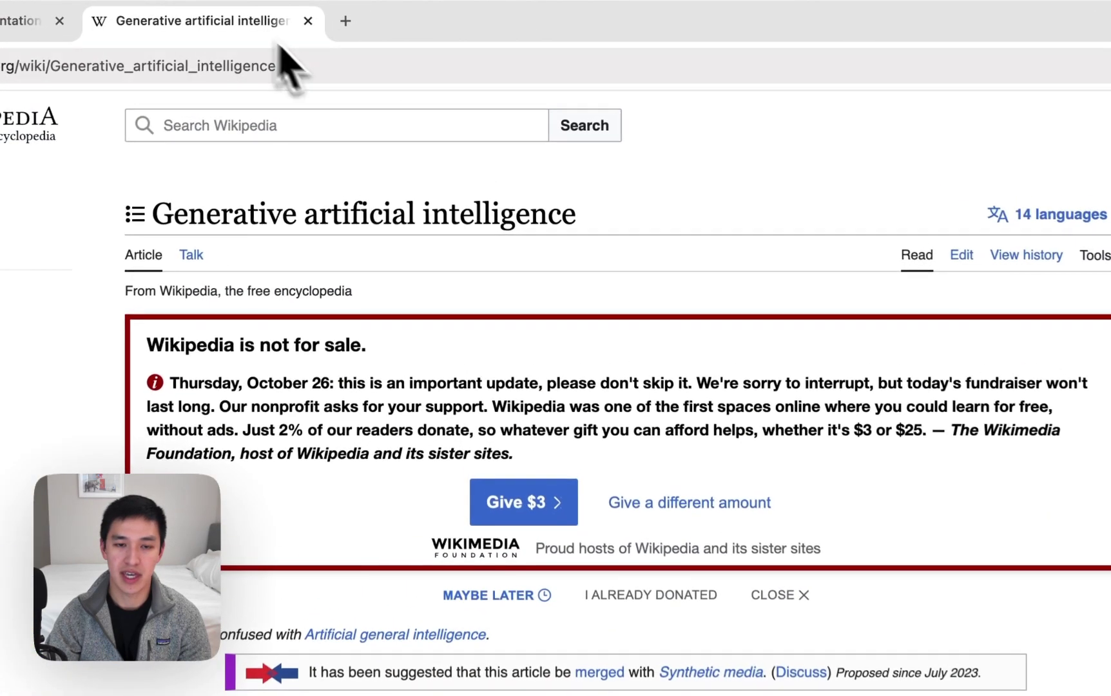
scroll(799, 332, down, 3)
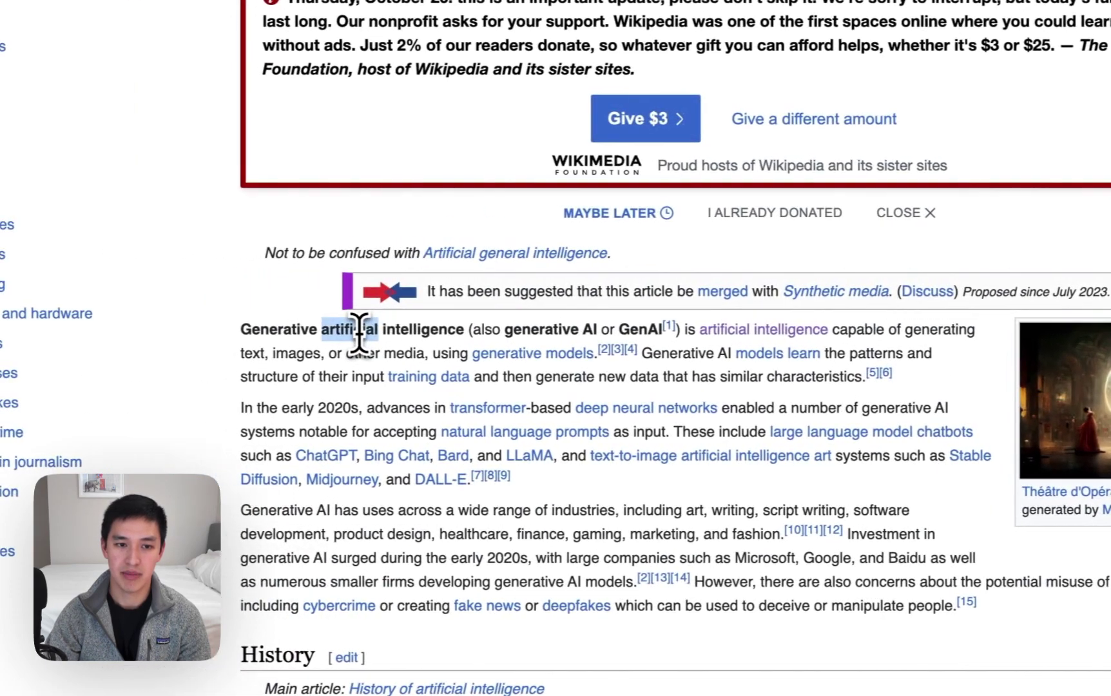
drag(79, 389, 389, 556)
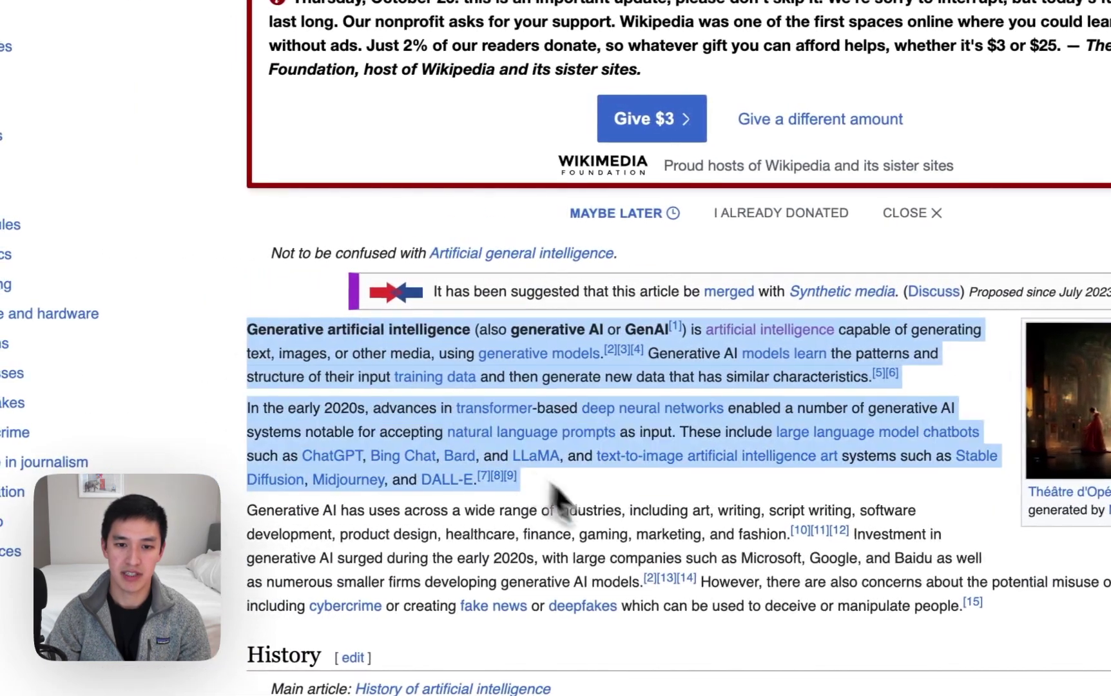
drag(557, 496, 739, 639)
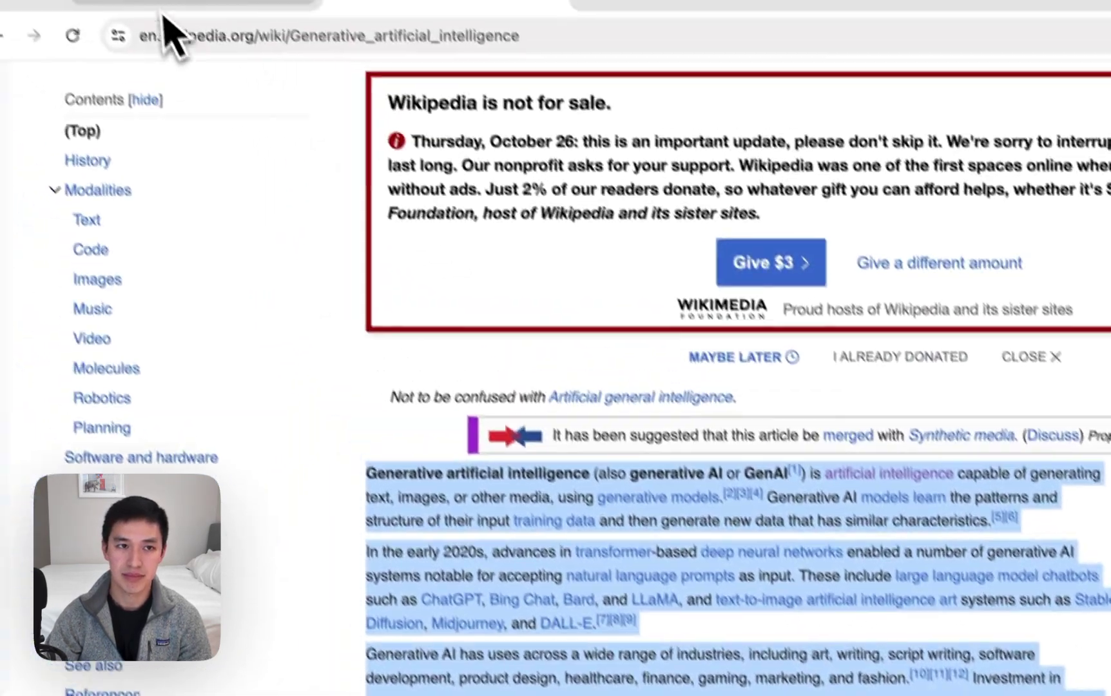
click(213, 19)
Paste the Generative AI text into a new Plus AI from-text presentation and generate it in the dark theme
click(527, 140)
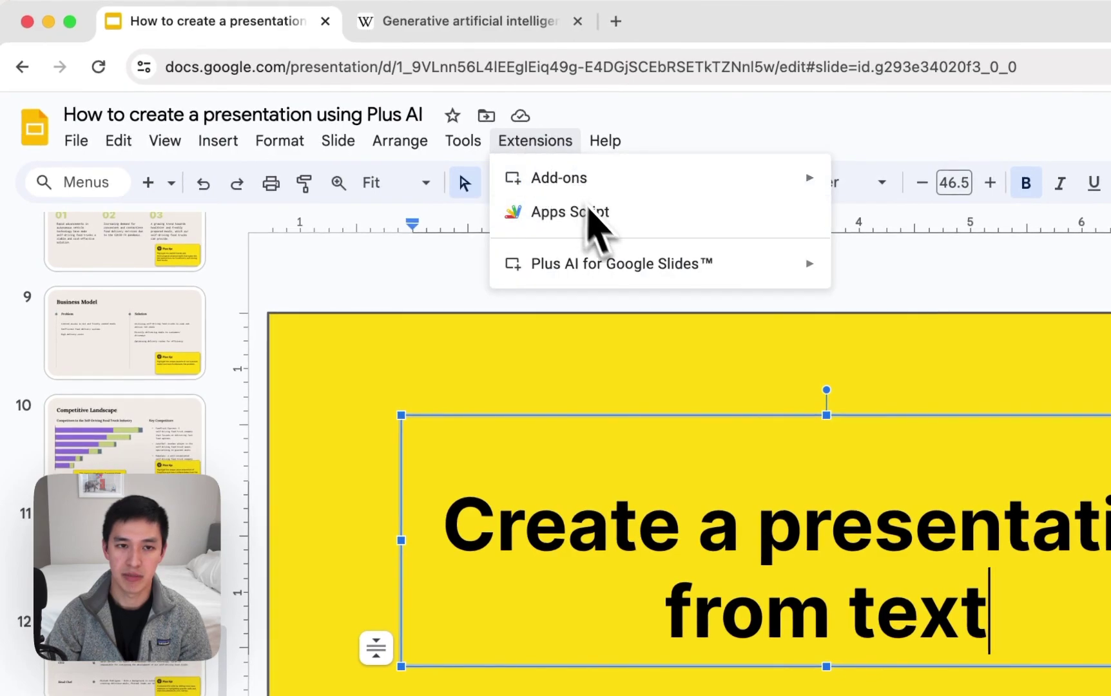
mouse_move(609, 263)
click(908, 271)
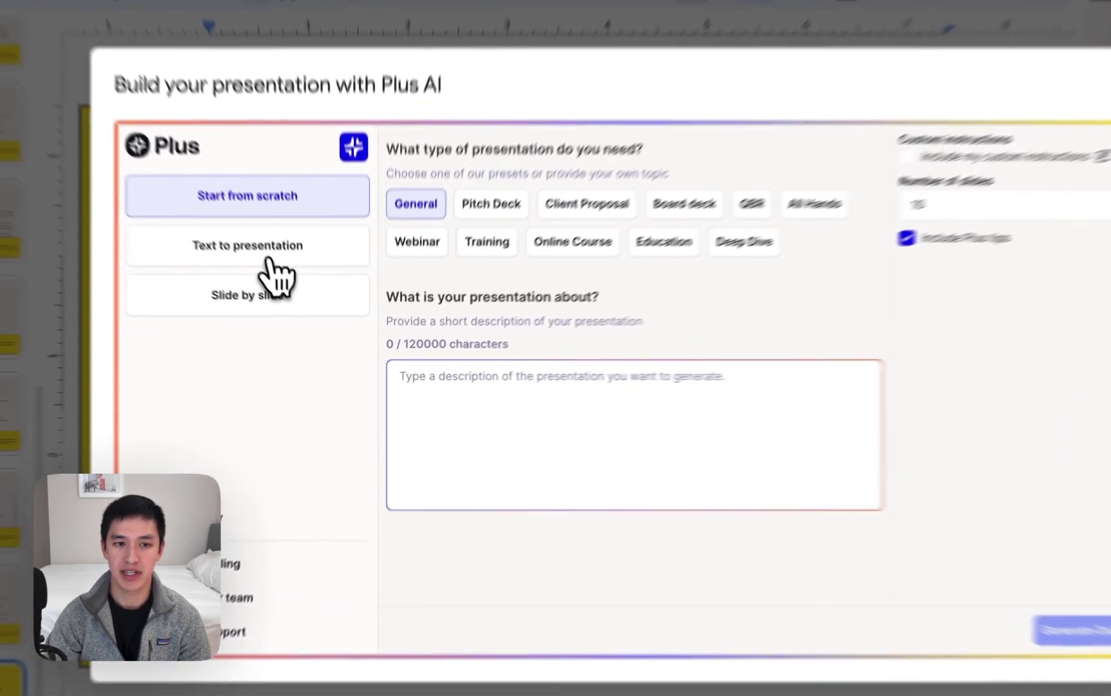
click(316, 297)
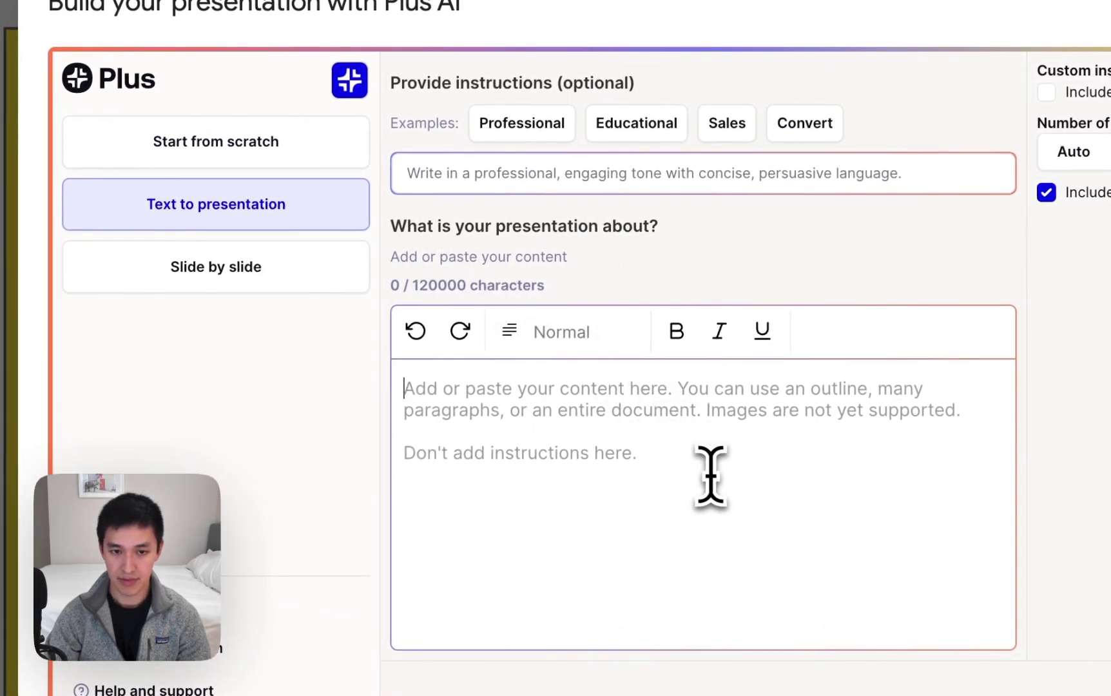
key(ctrl+v)
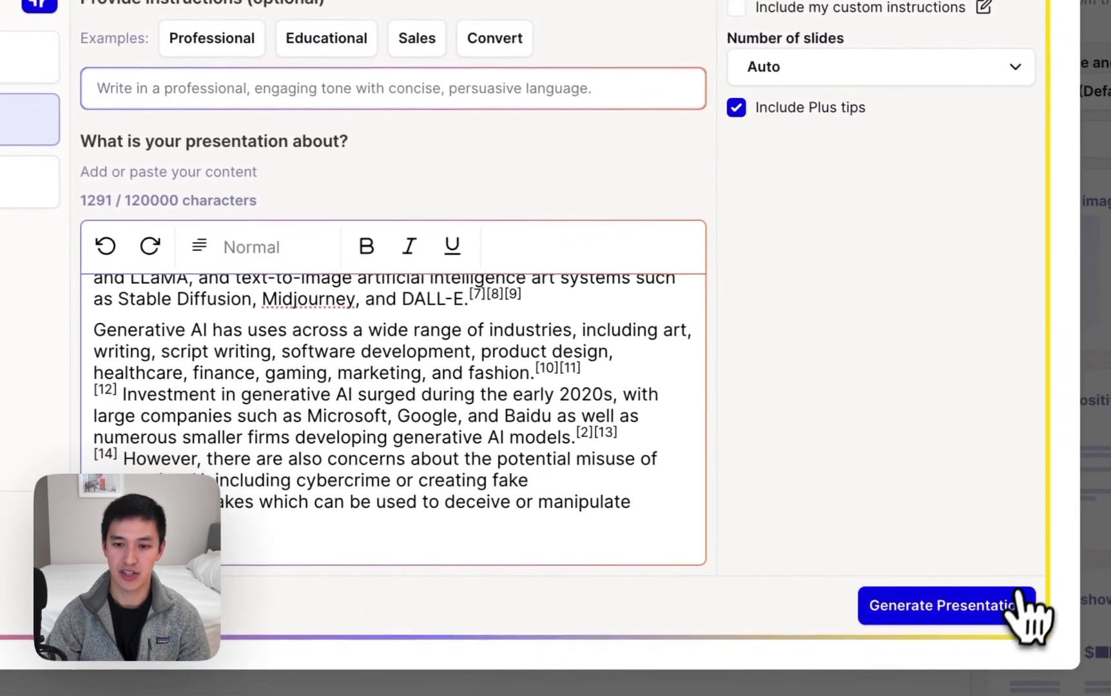
click(1018, 603)
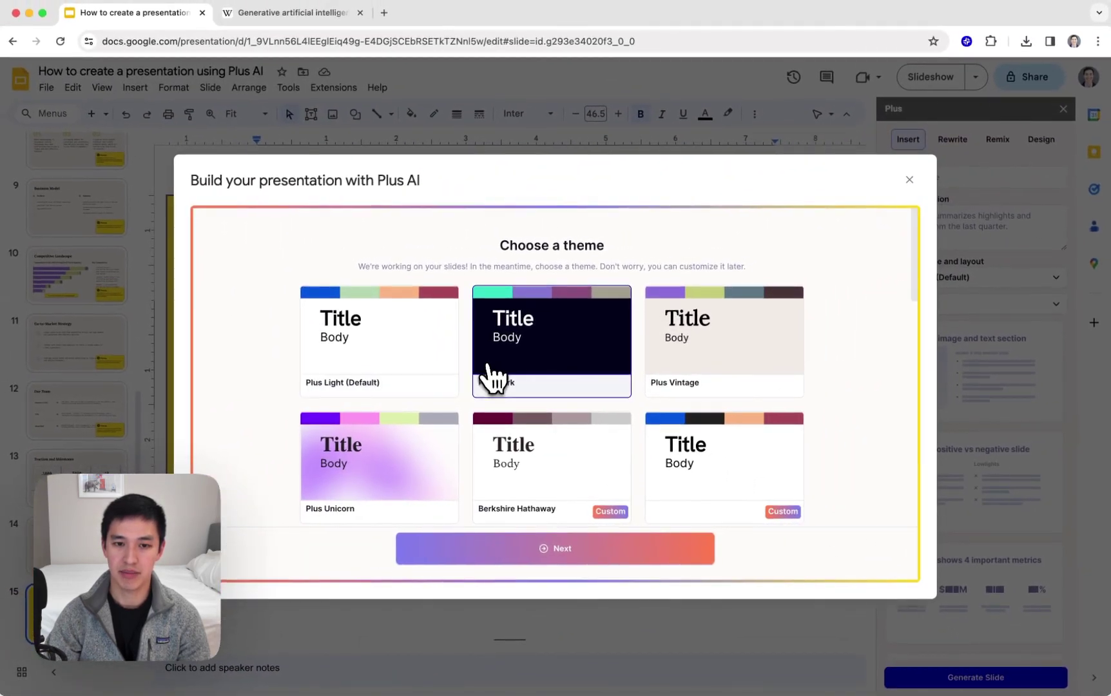
click(523, 549)
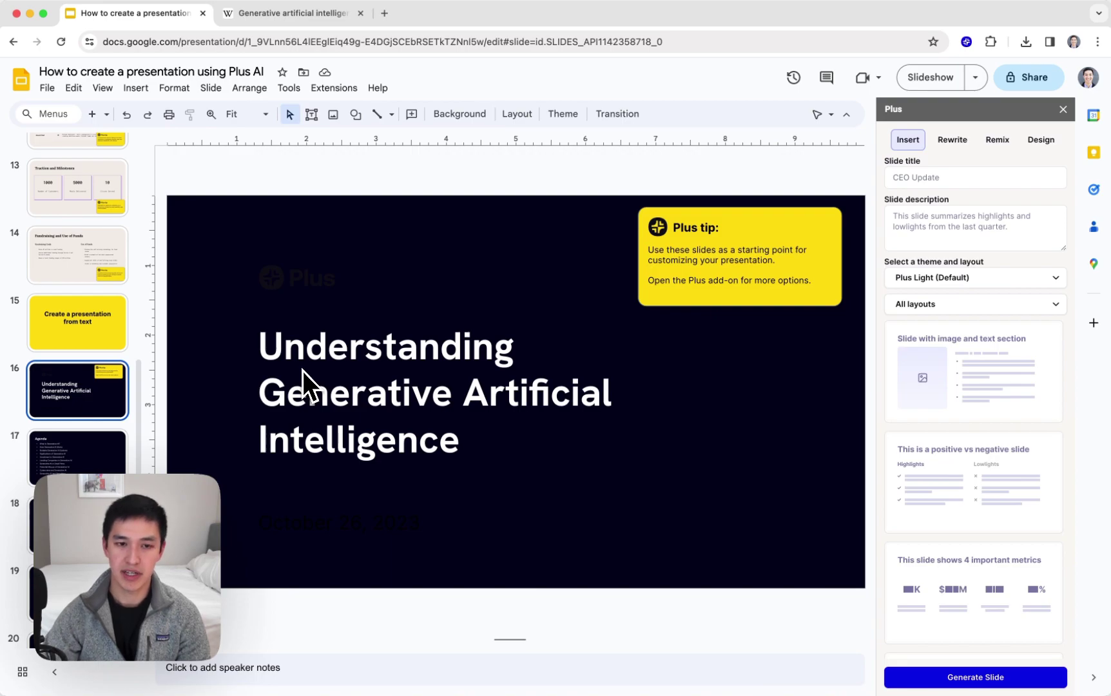
Step through the generated slides from How Generative AI Works to Generative AI and Deepfakes
key(Down)
key(Down)
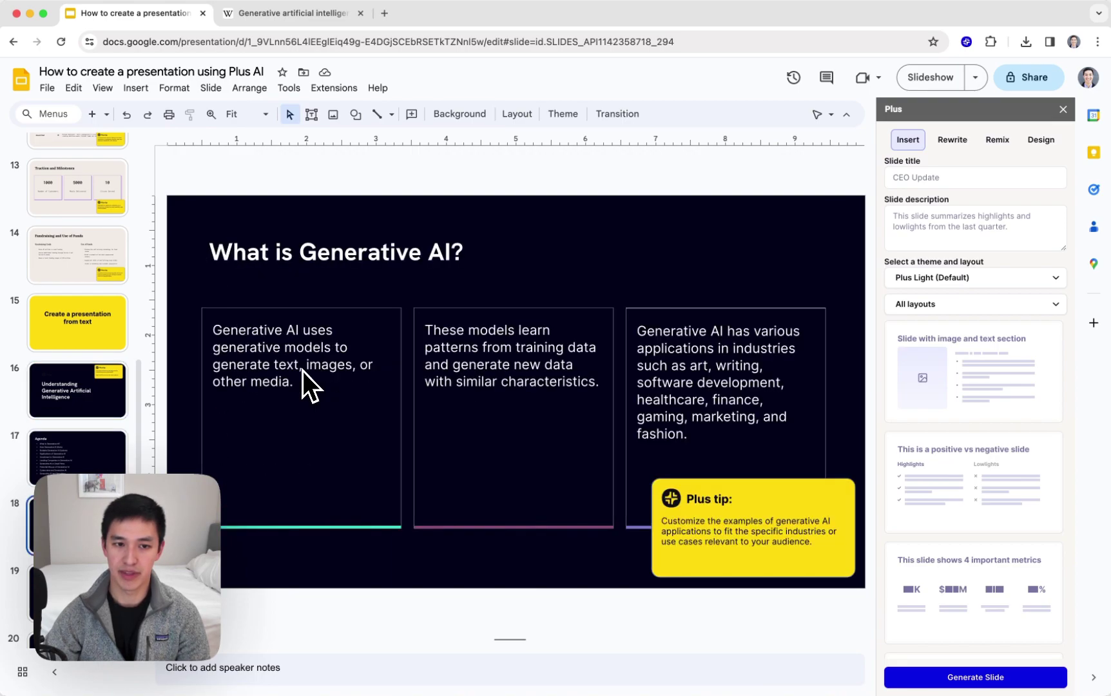
key(Down)
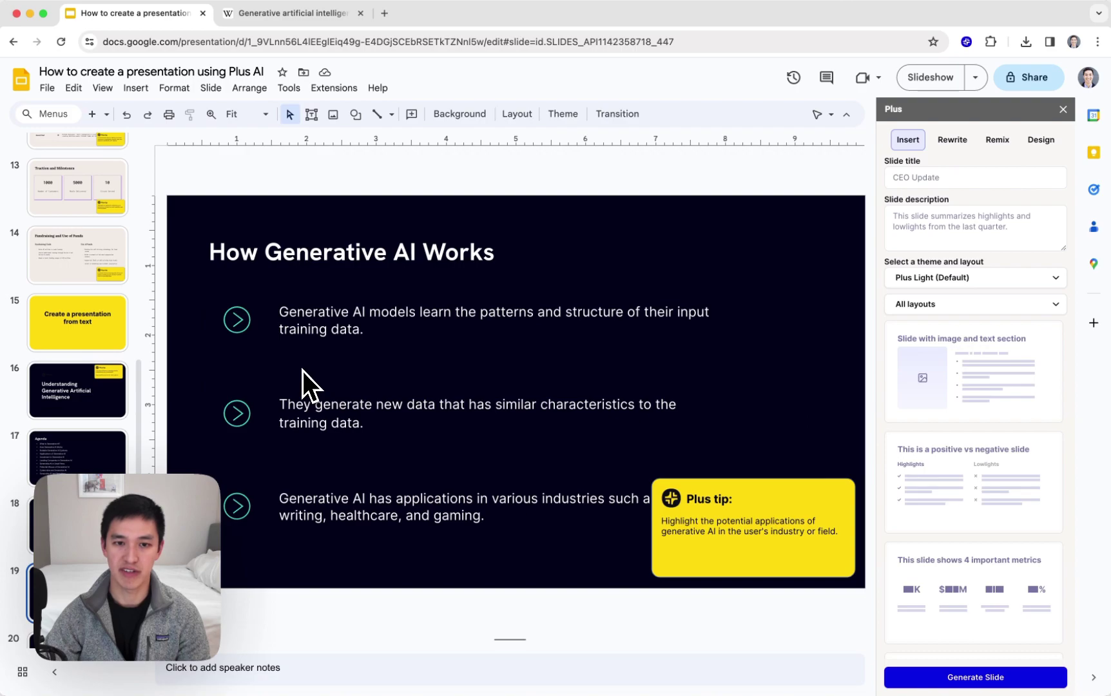
key(Down)
key(Down)
key(Down)
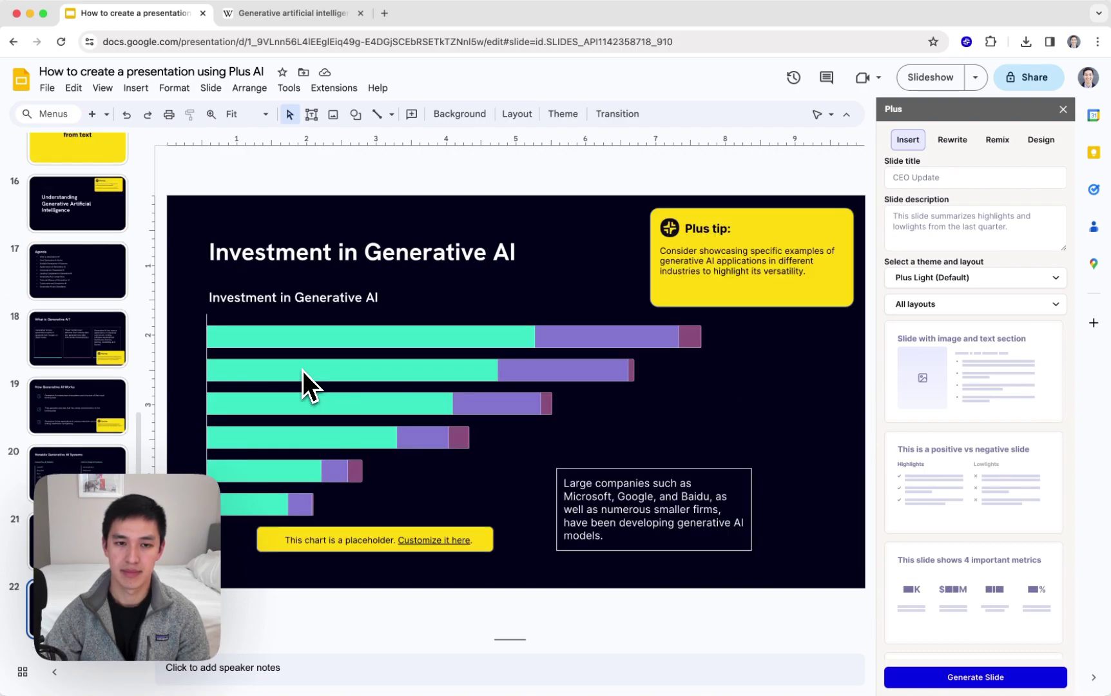
key(Down)
key(Down)
key(Down)
key(Down)
key(Down)
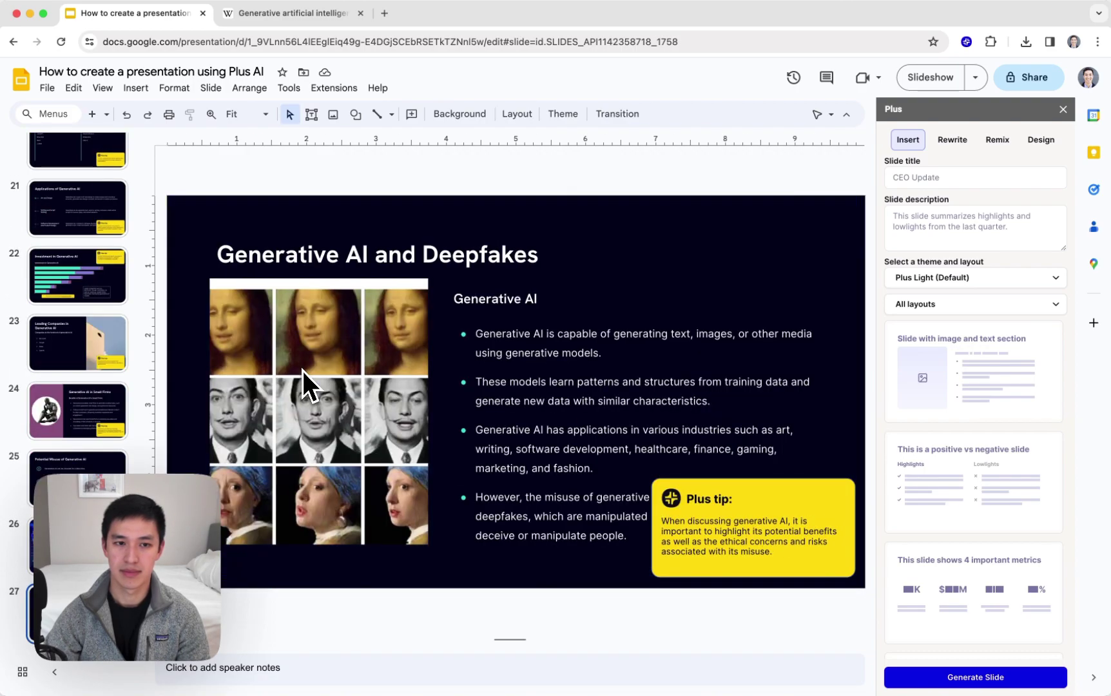
key(Down)
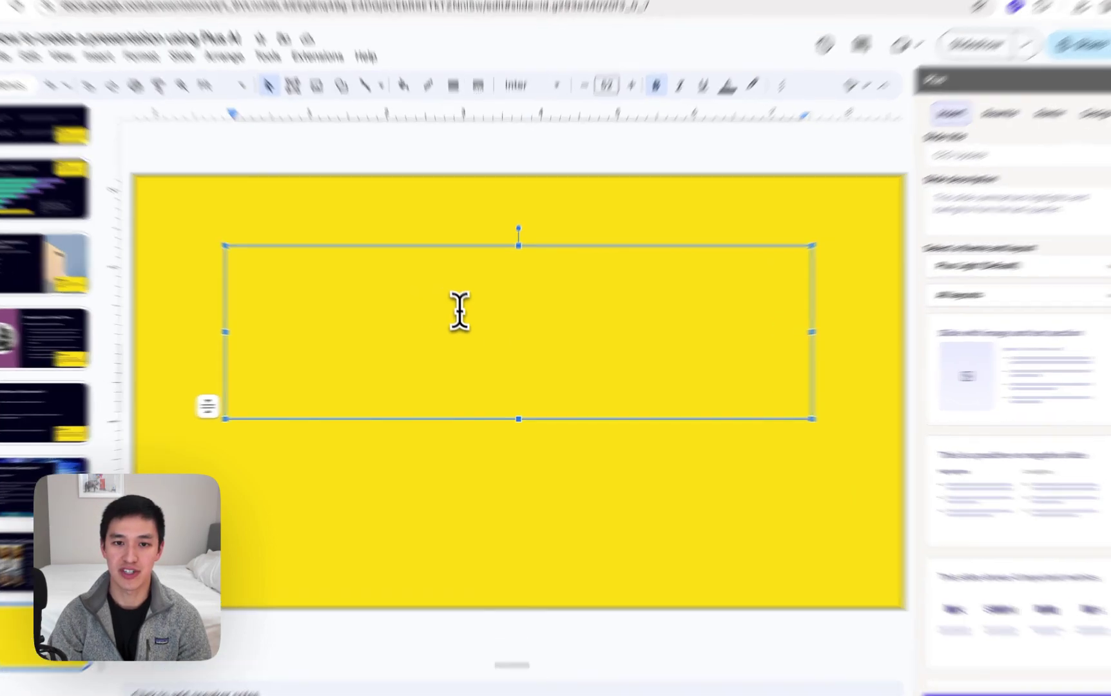
Head the yellow slide 'Insert a single slide' and enter a new slide titled 'AI in healthcare' with a description
text(Insert a single slide)
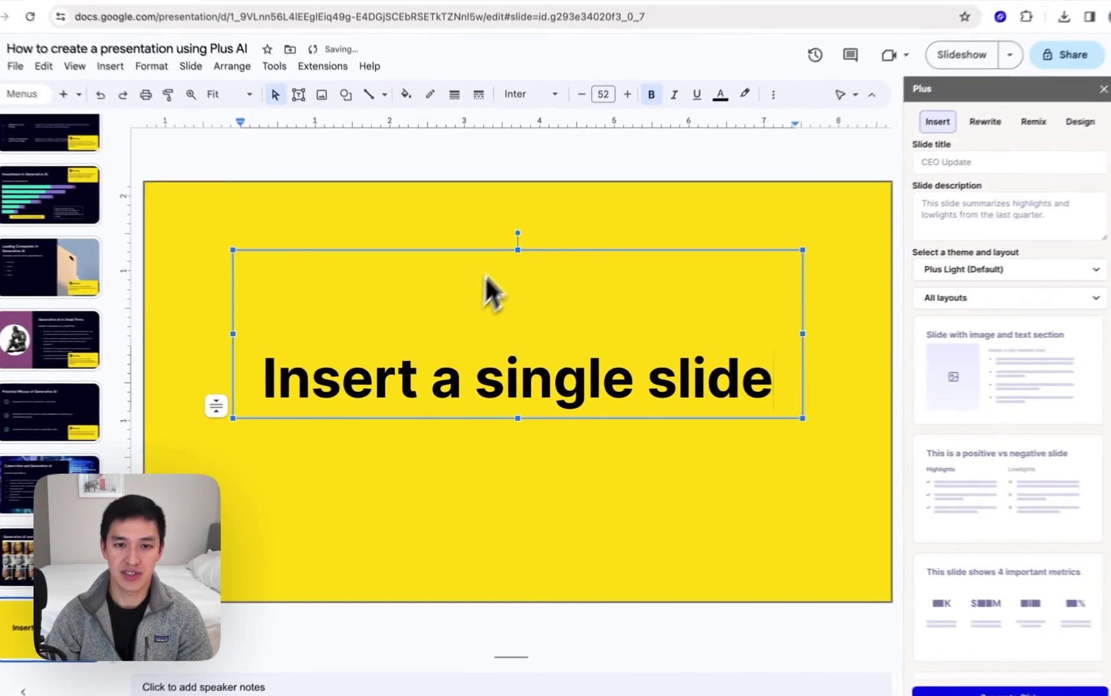
click(564, 184)
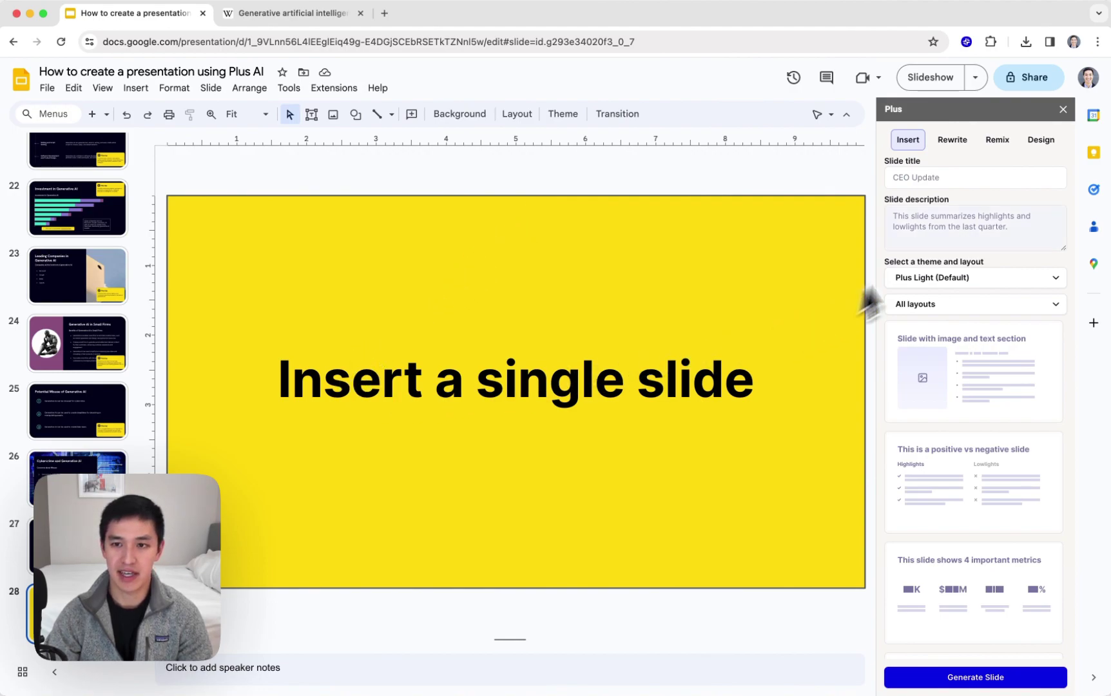
click(980, 176)
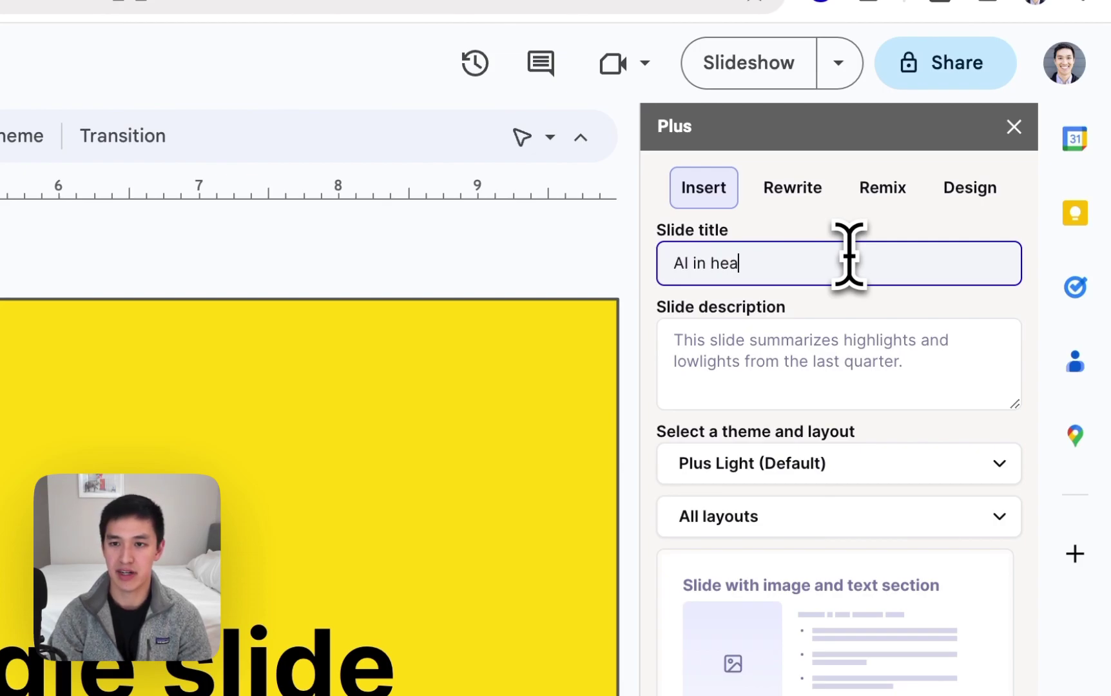
text(AI in healthcare)
key(Tab)
text(D)
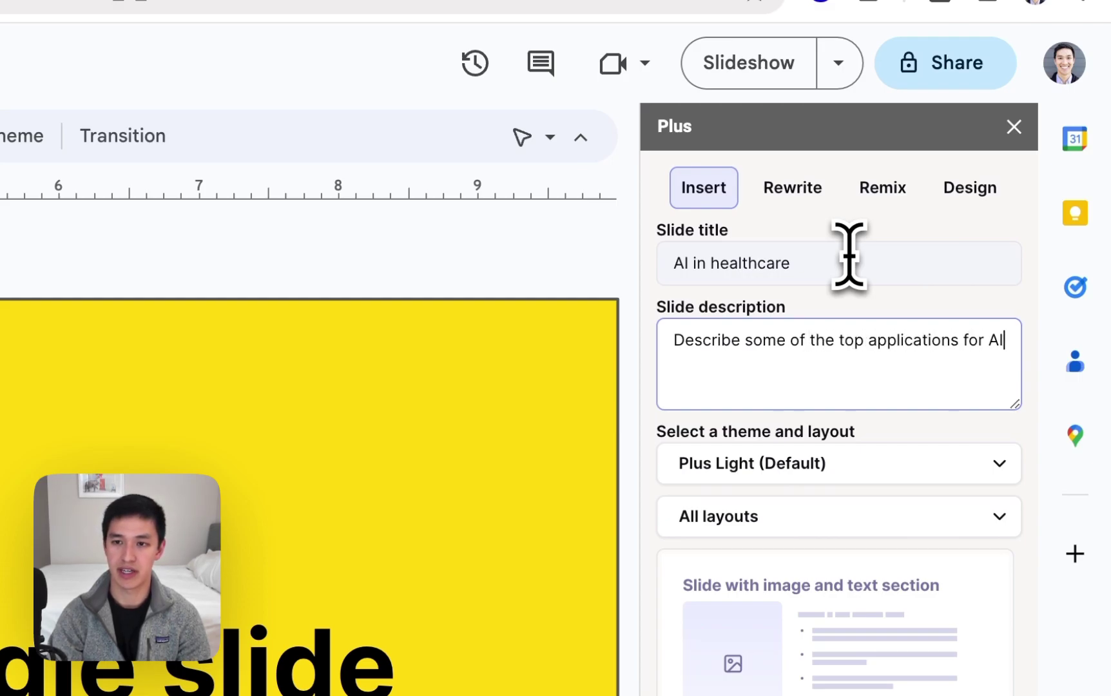
text(re)
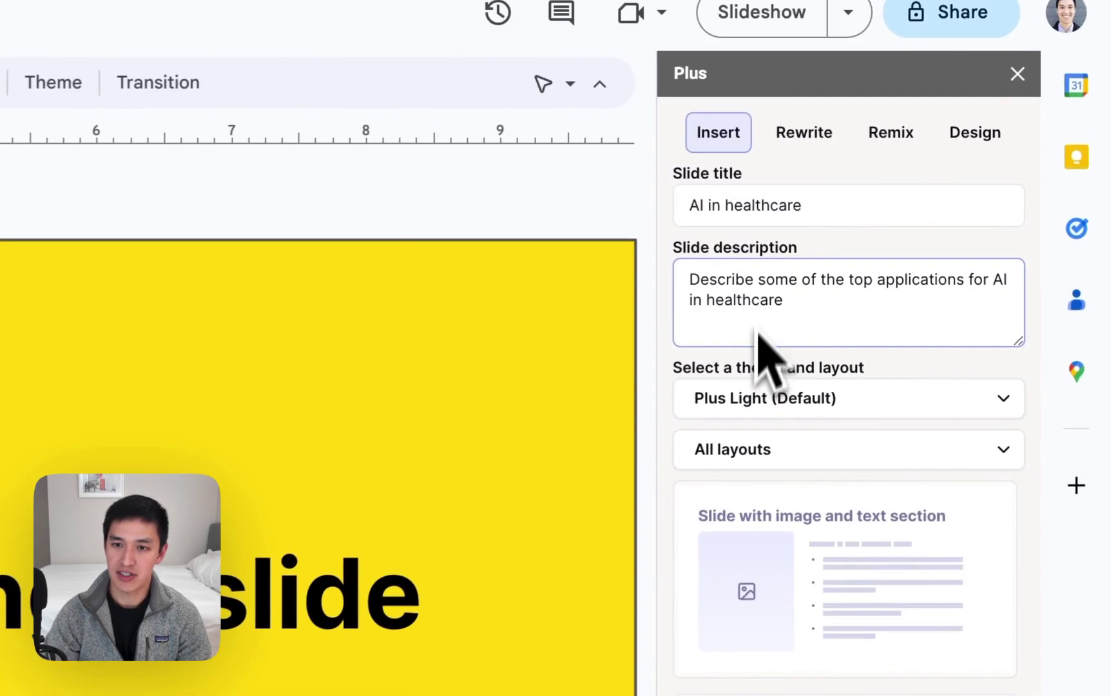
Generate the slide in Plus Dark using the three-sections-with-images layout
click(844, 400)
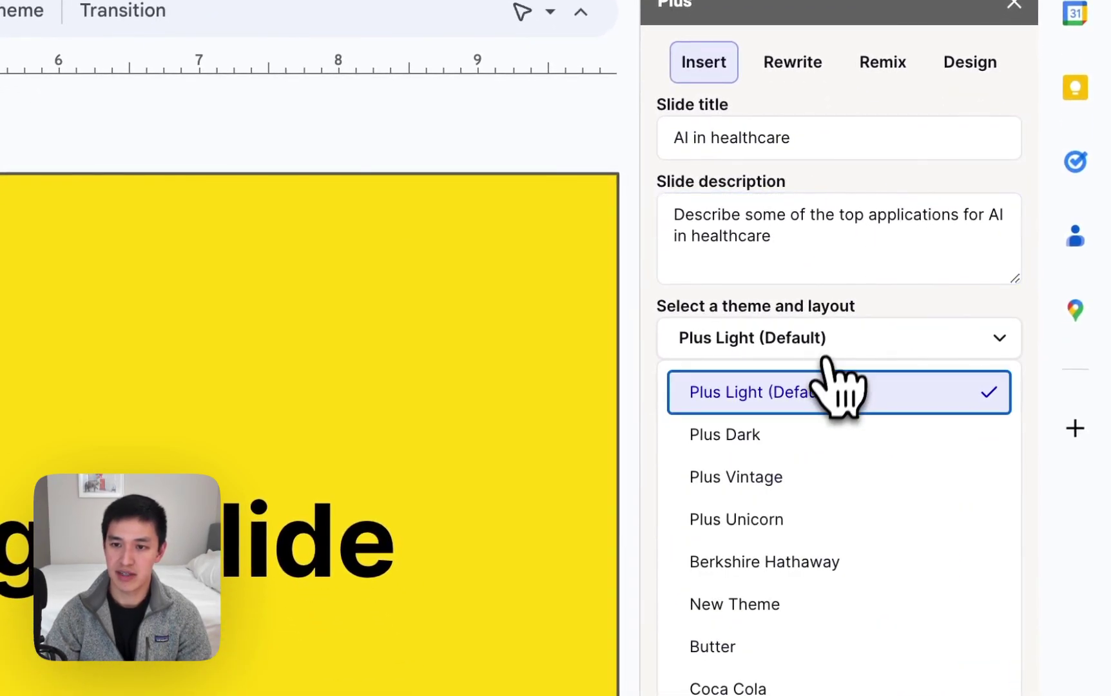
click(818, 483)
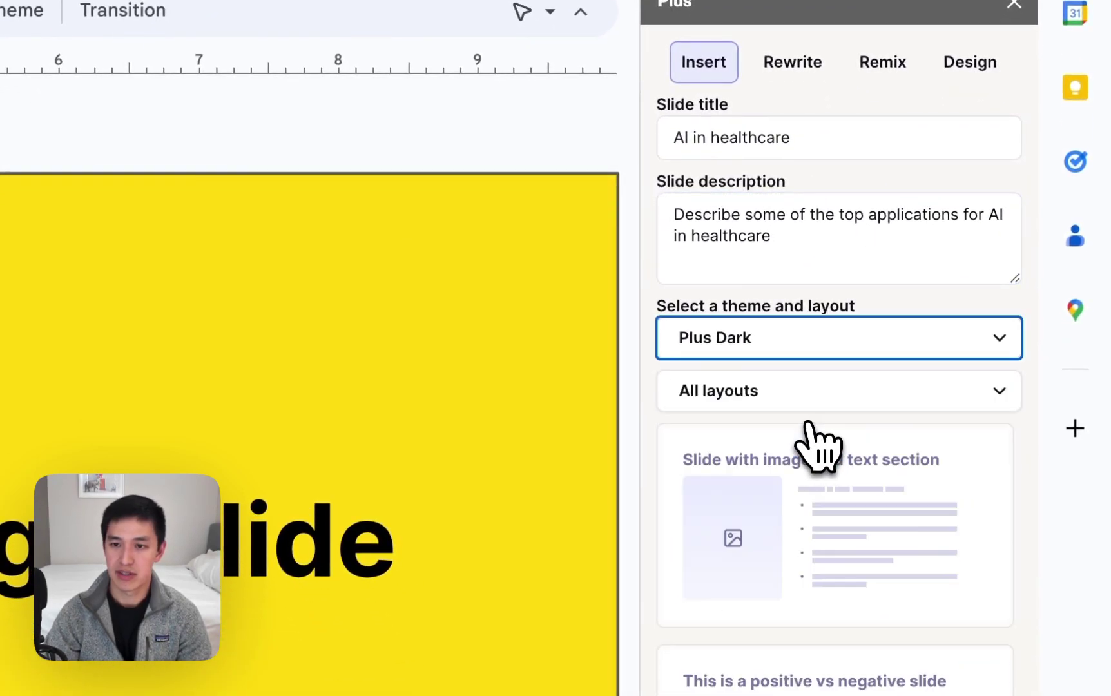
click(782, 403)
click(812, 541)
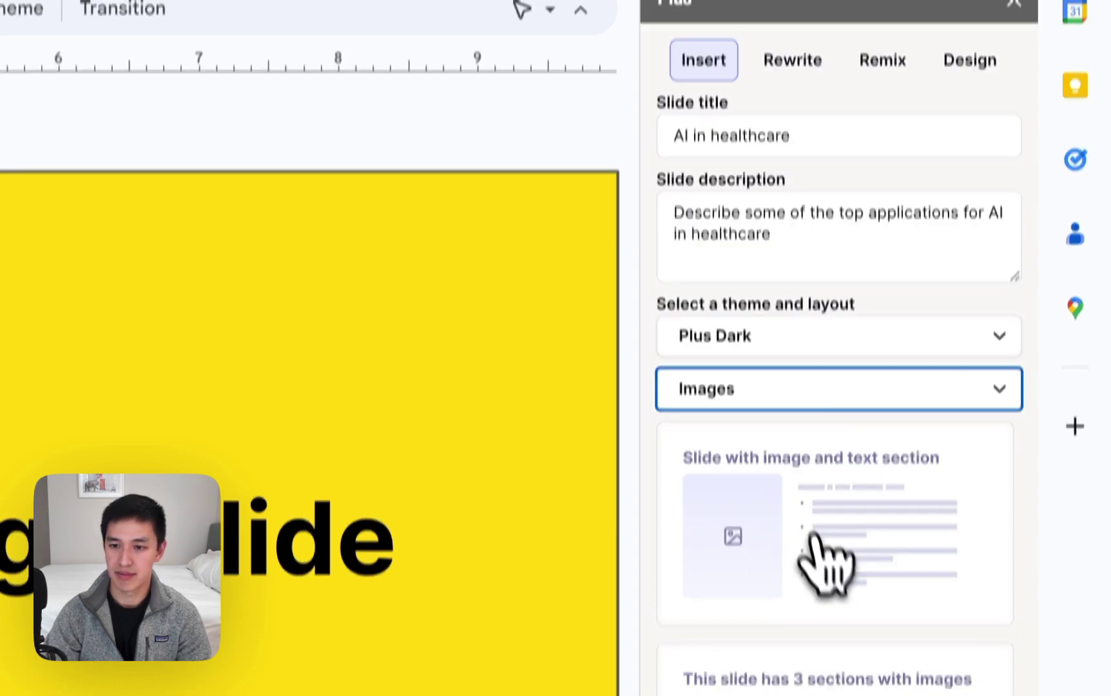
click(853, 321)
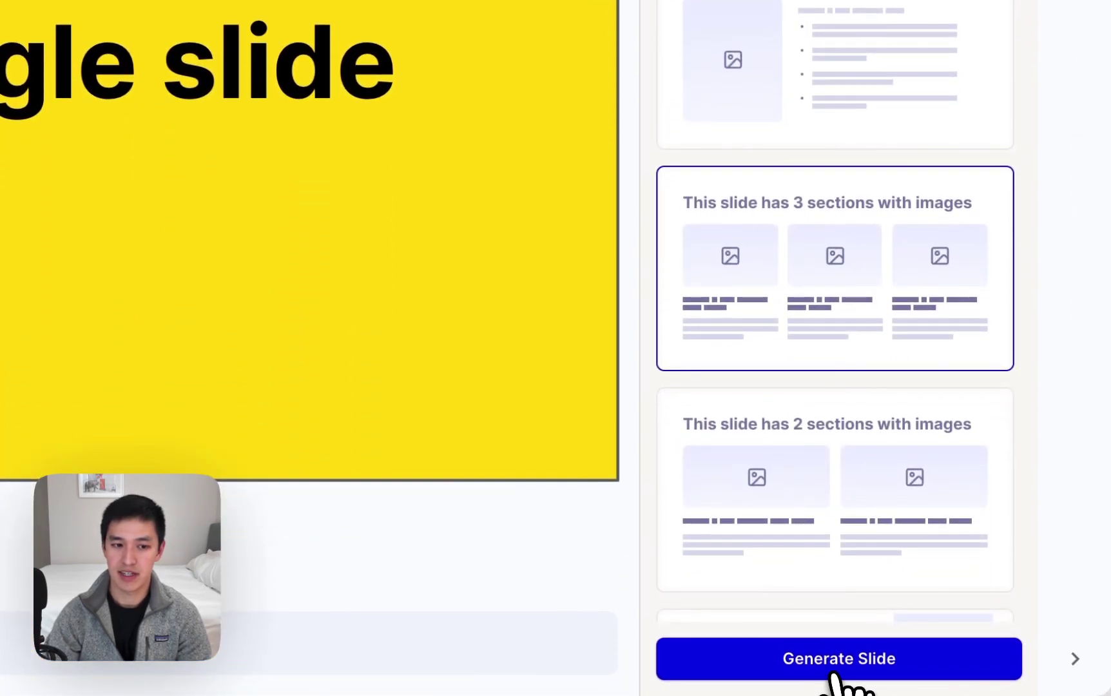
click(833, 676)
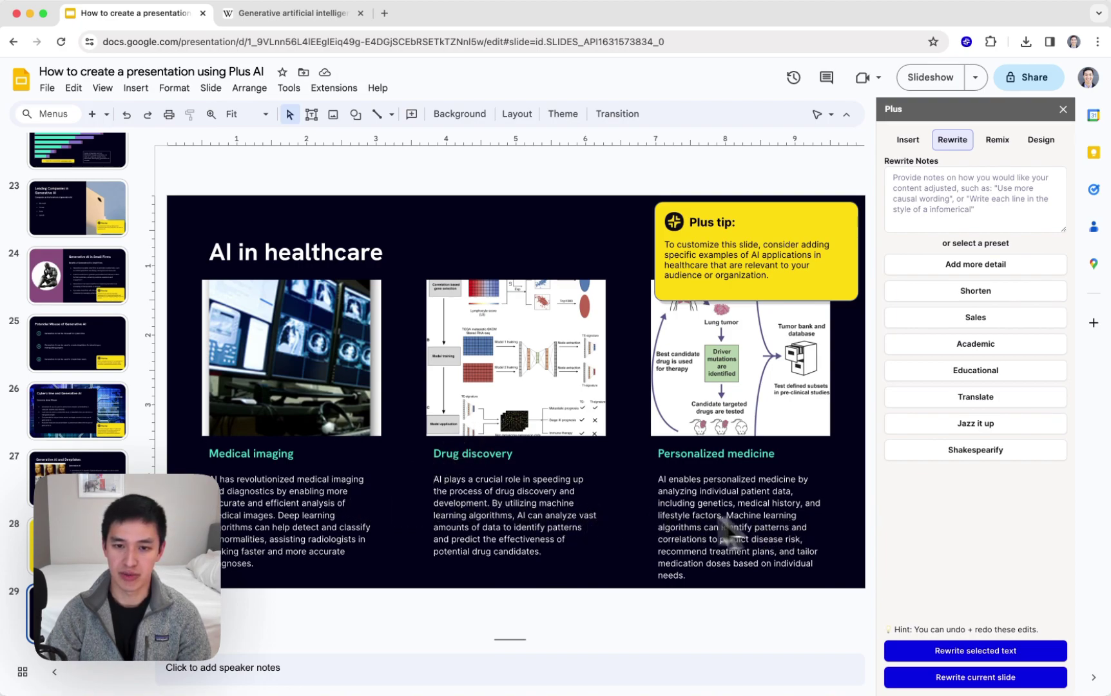
Have Plus AI rewrite the AI in healthcare slide with each section as bullet points
click(997, 197)
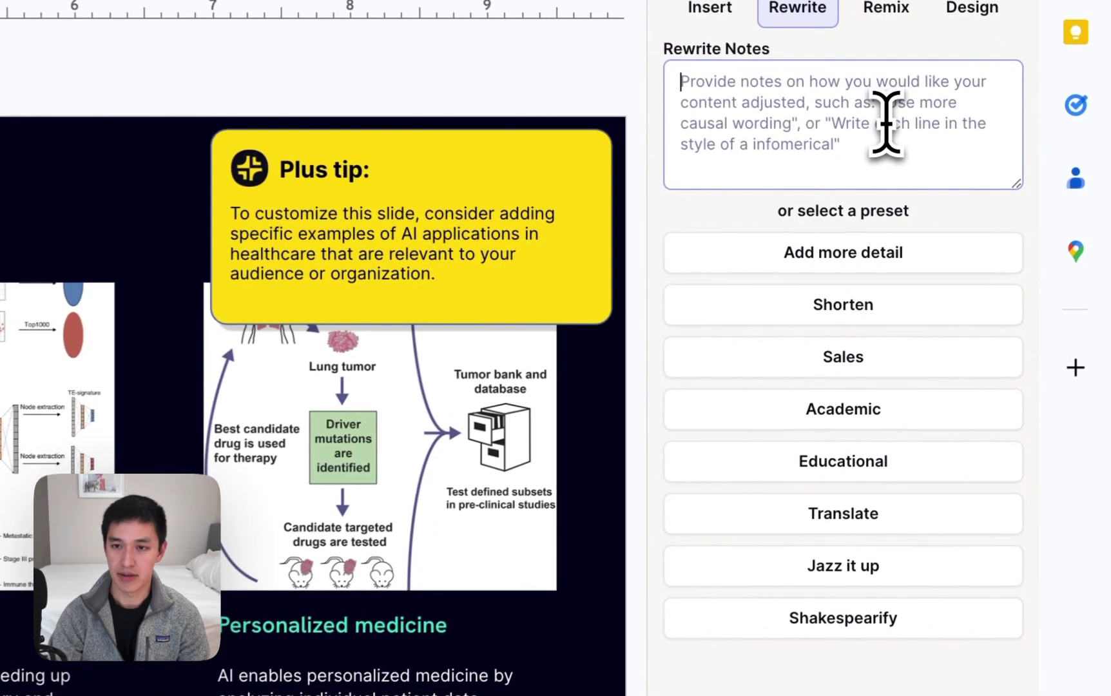
text(Rewrite ea)
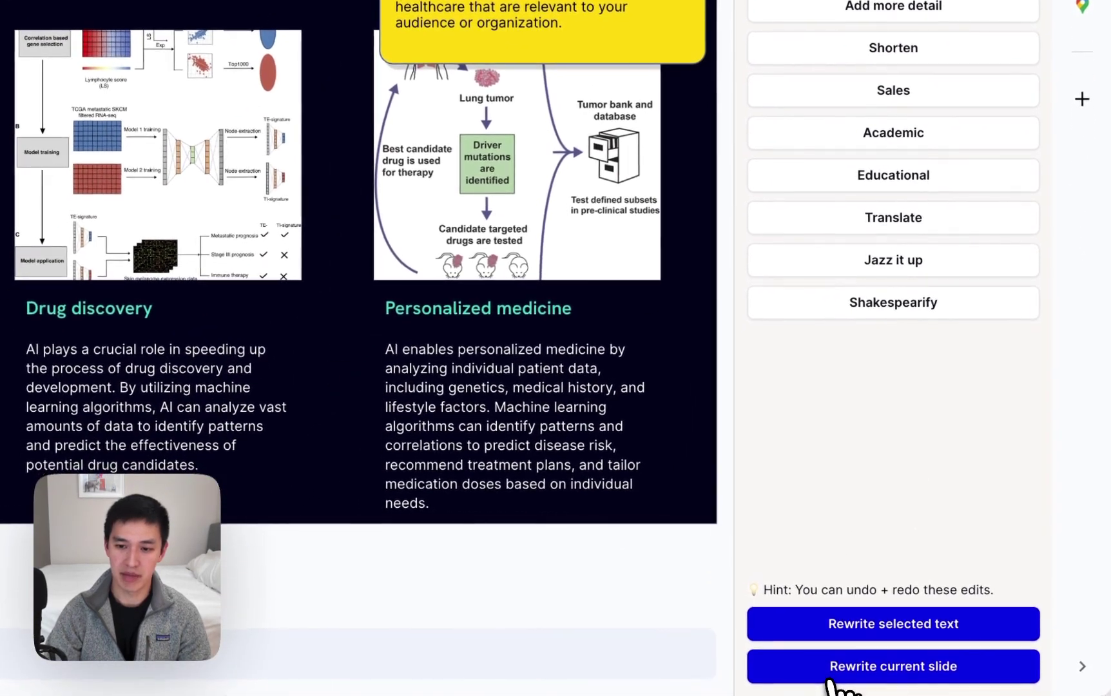
click(833, 670)
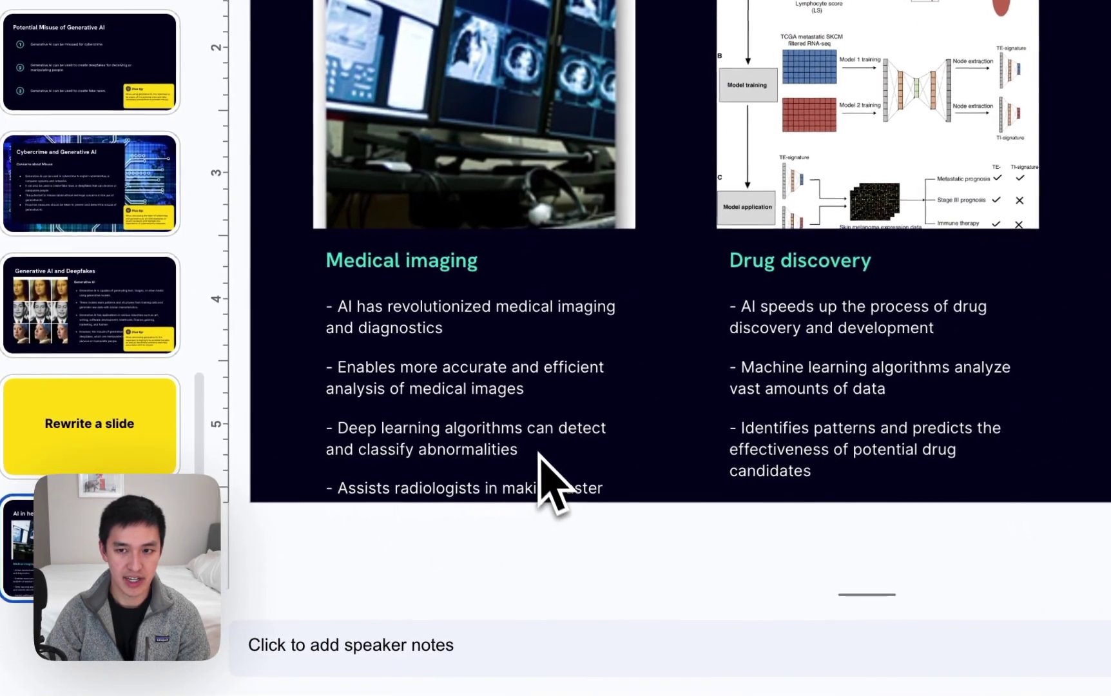
Delete the first Medical imaging bullet plus the personalized medicine and patterns-and-correlations bullets
click(511, 432)
double_click(511, 432)
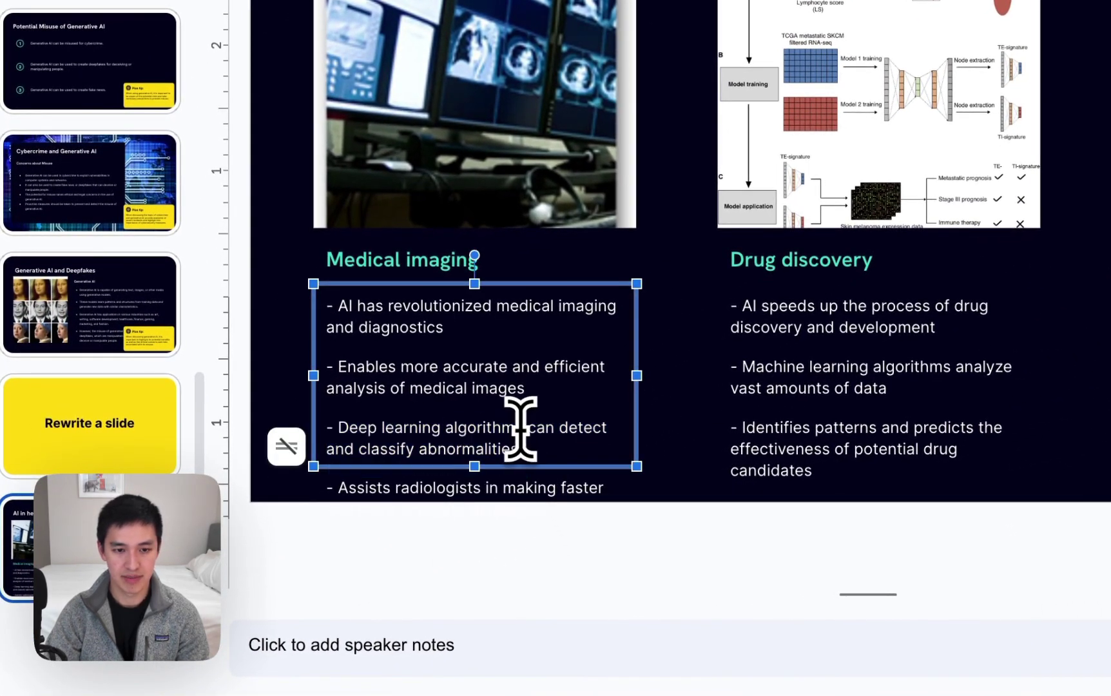
drag(445, 330, 235, 308)
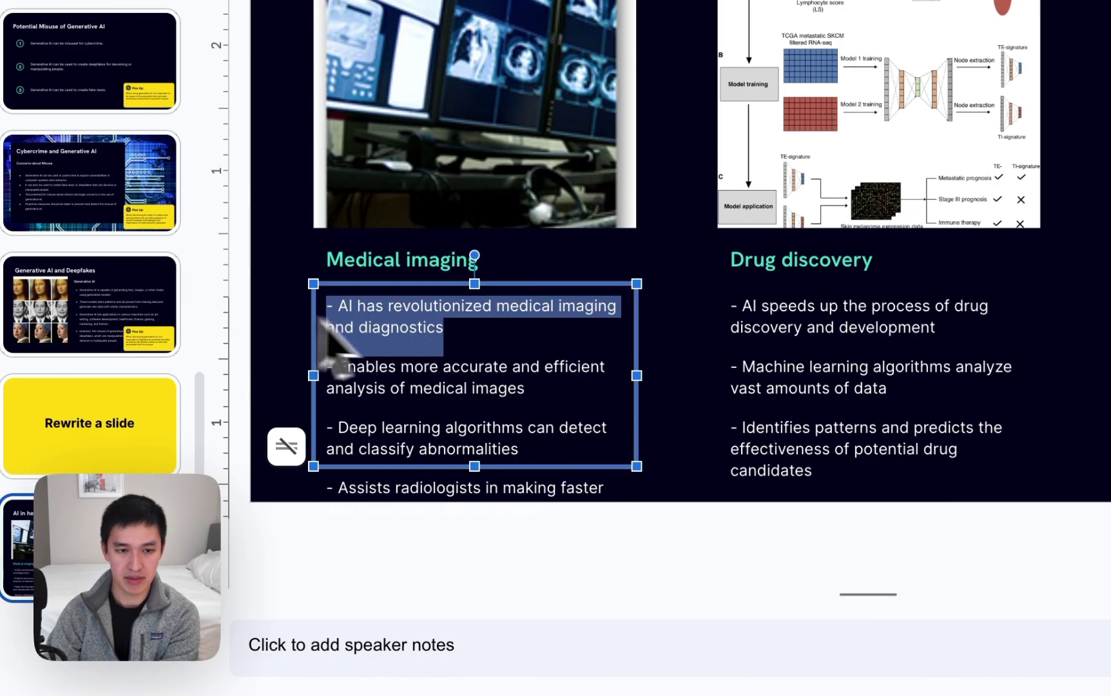
key(BackSpace)
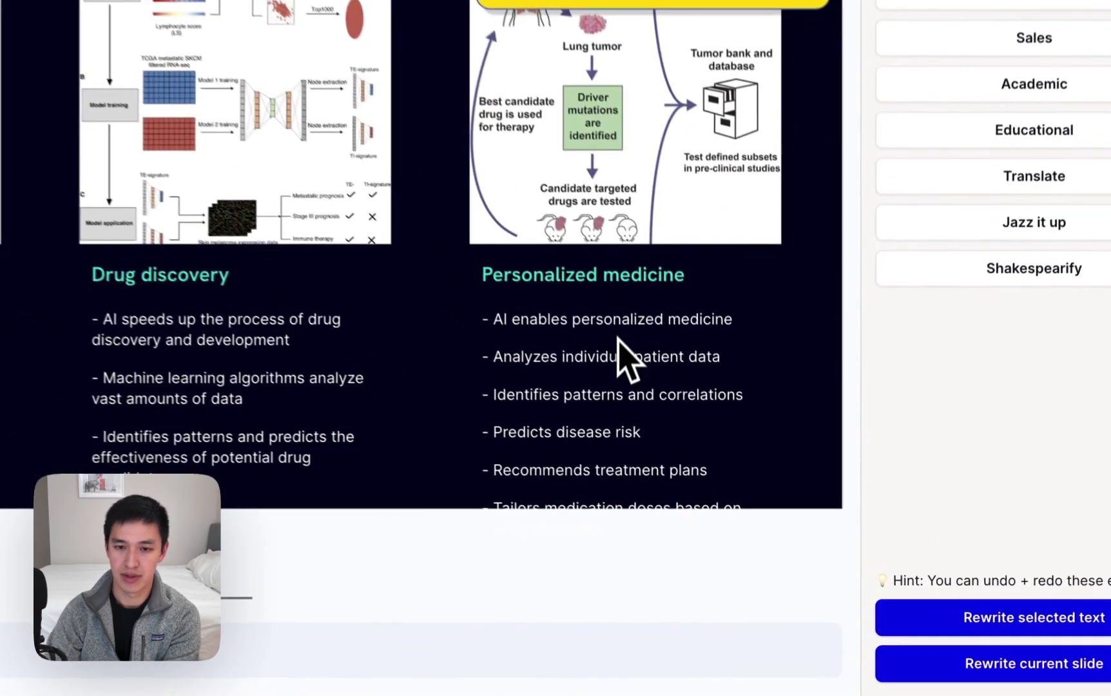
triple_click(737, 484)
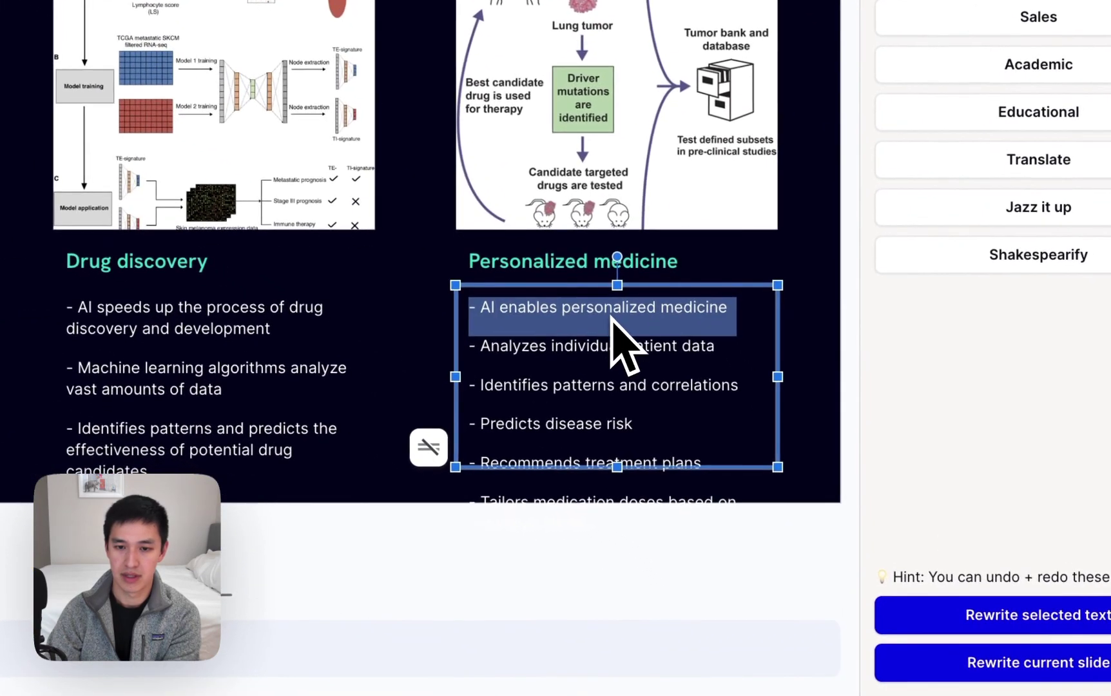
key(BackSpace)
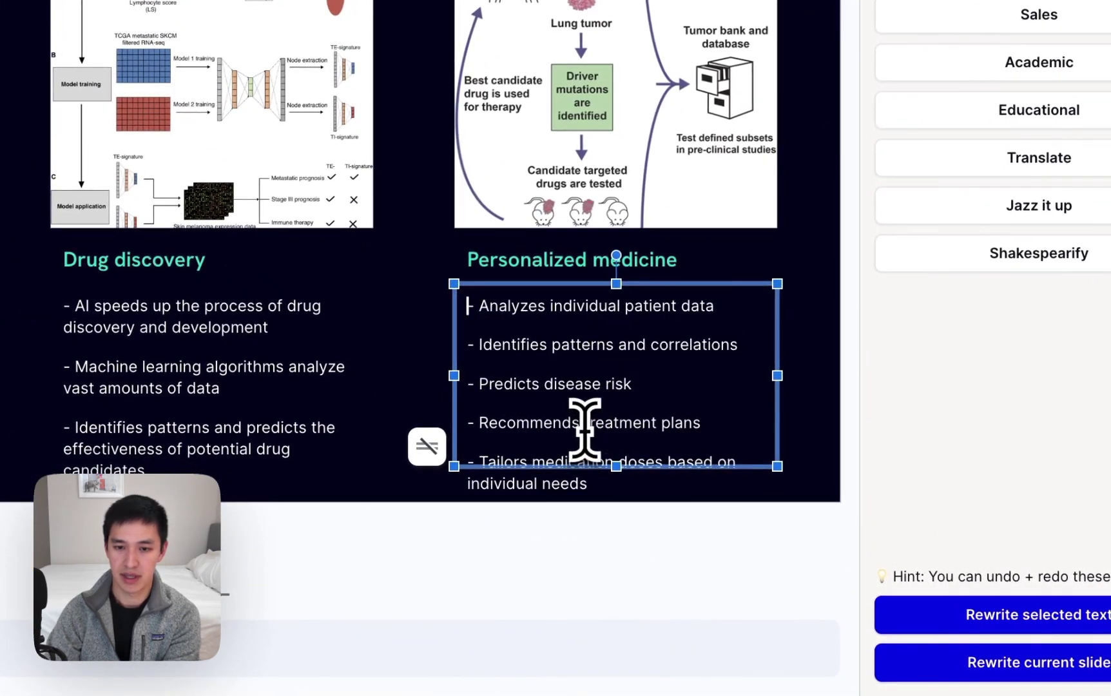
triple_click(589, 348)
key(BackSpace)
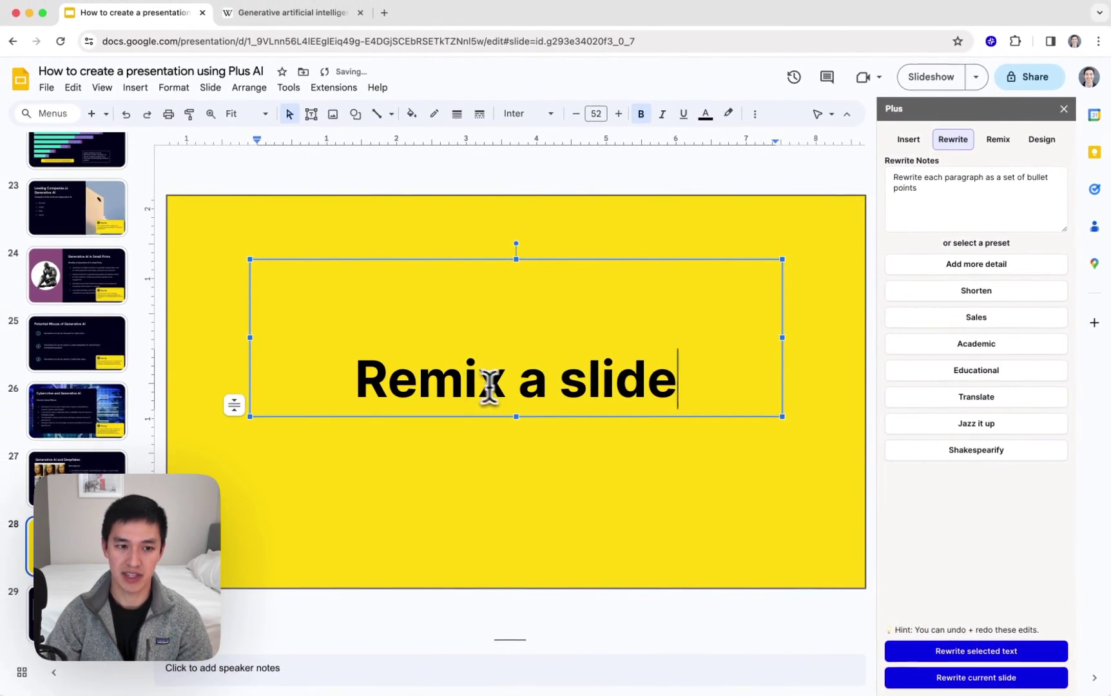
Remix the AI in Healthcare slide using the numbered three-paragraph card from the Three Columns layouts
click(77, 609)
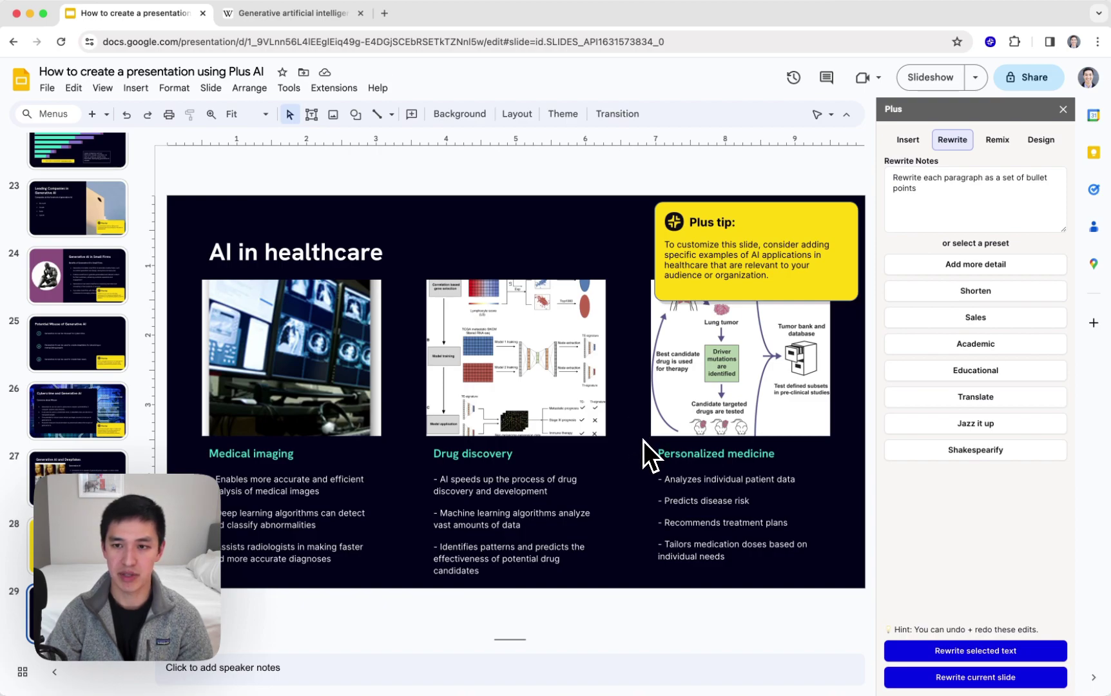
click(997, 140)
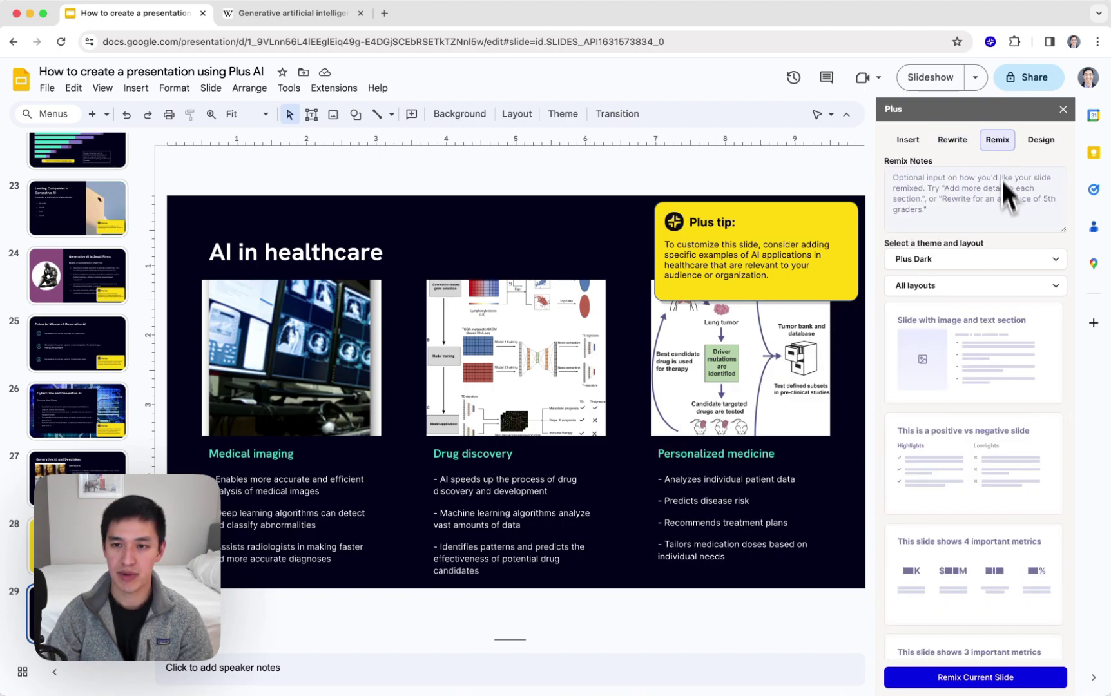
click(990, 283)
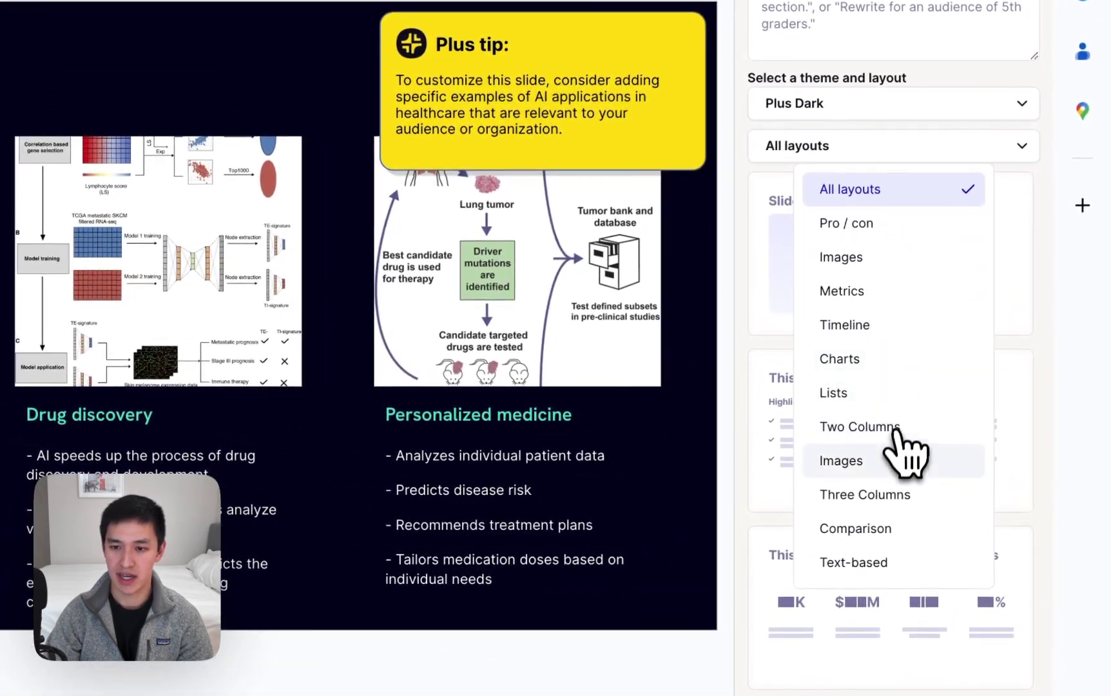
click(888, 494)
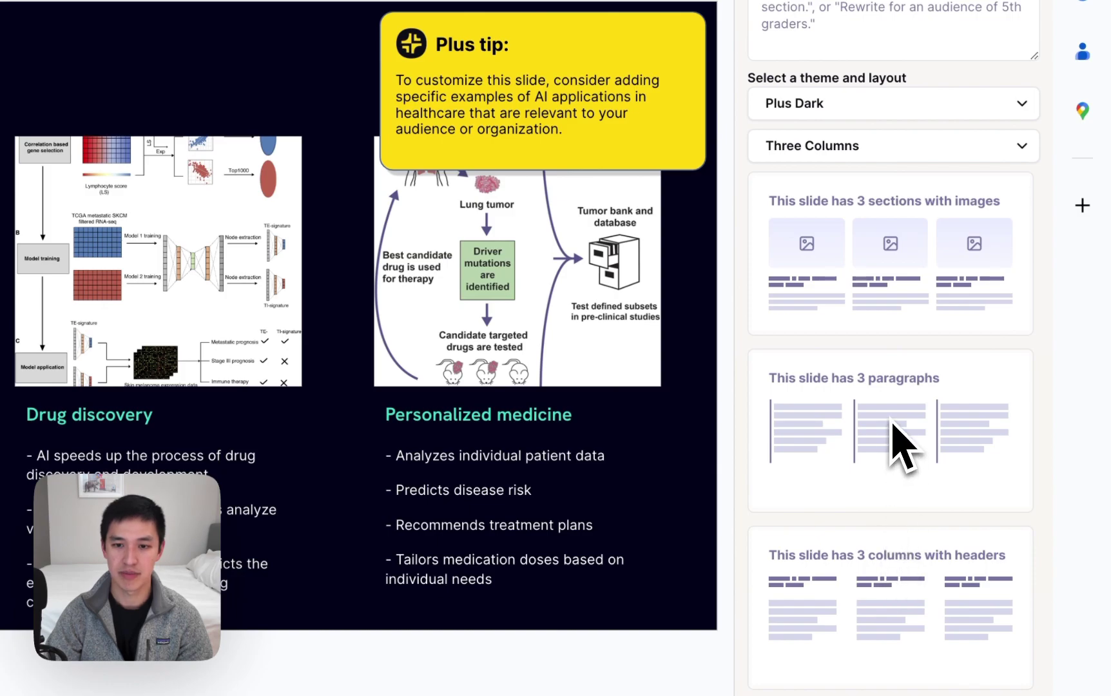
scroll(902, 445, down, 8)
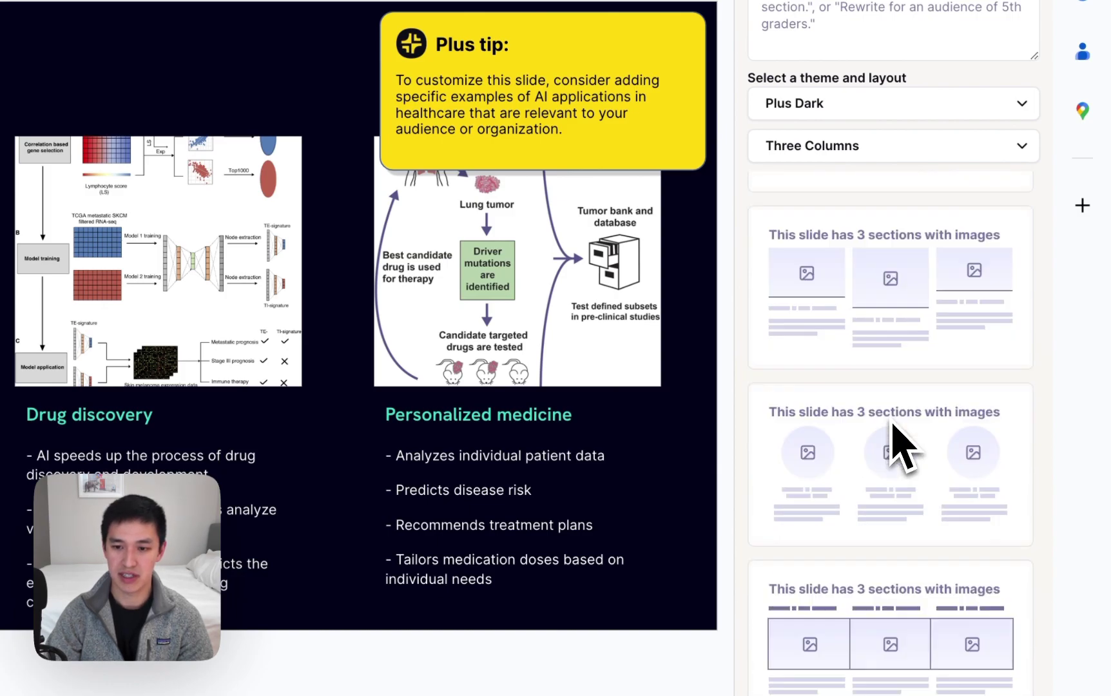
scroll(898, 445, down, 5)
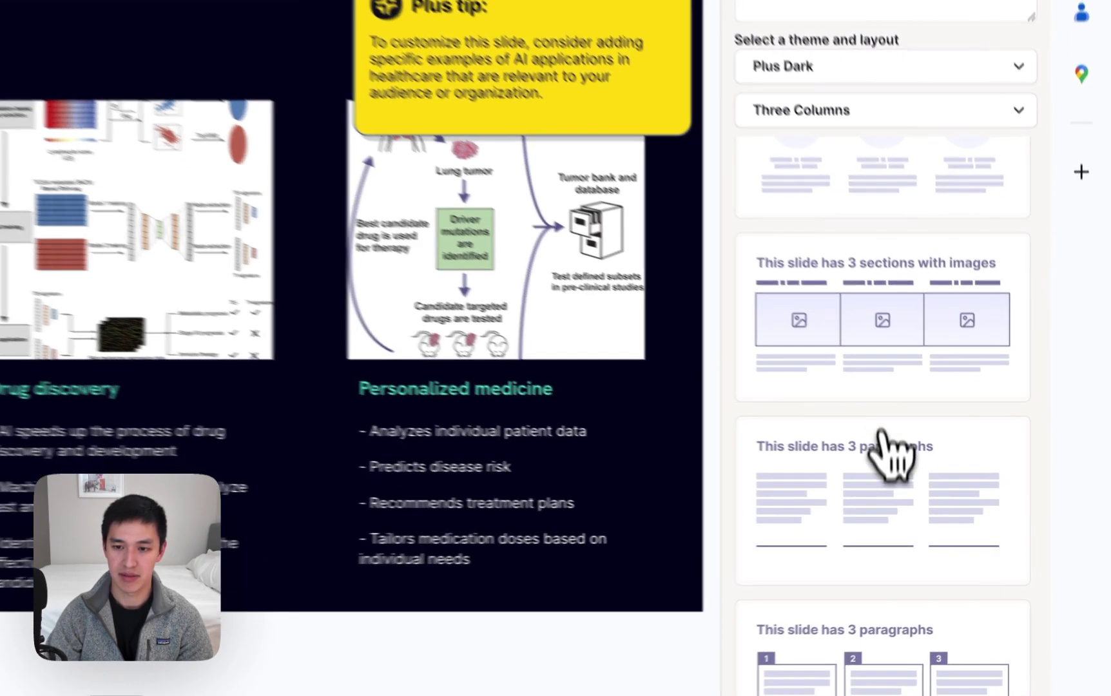
click(896, 515)
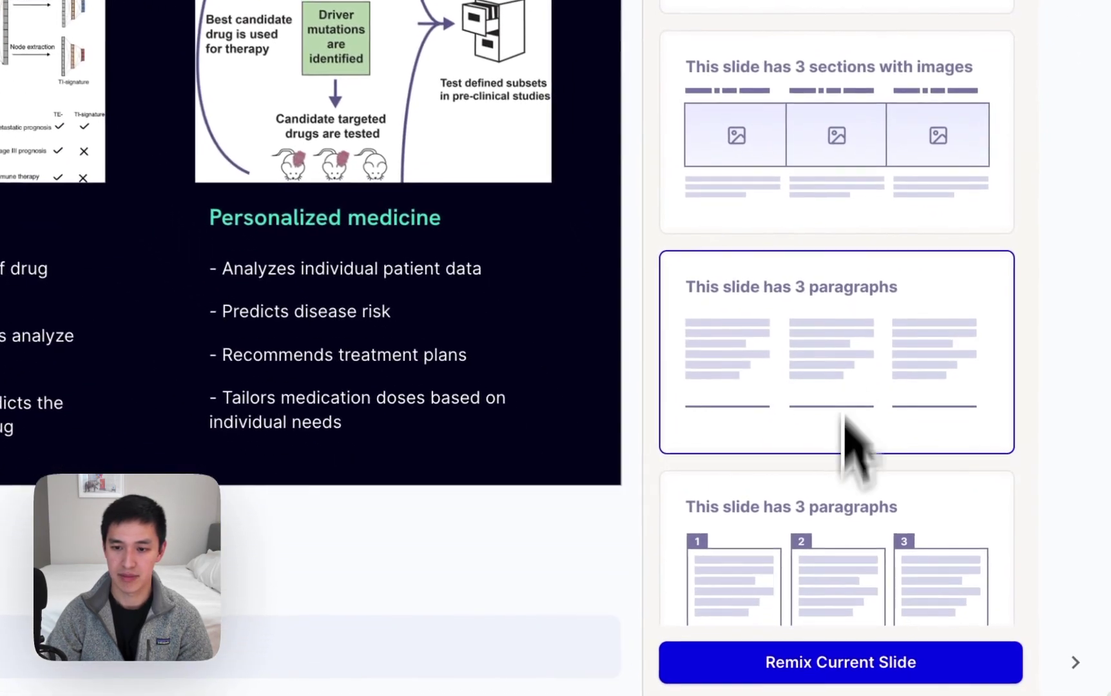
click(825, 615)
scroll(831, 619, down, 2)
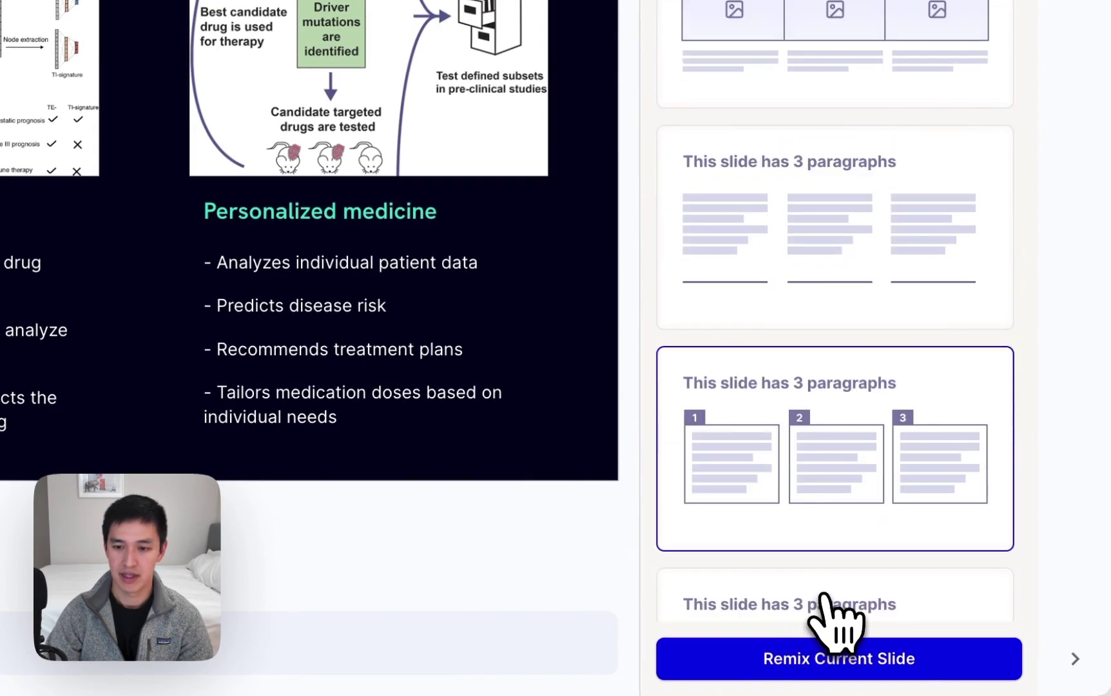
click(839, 670)
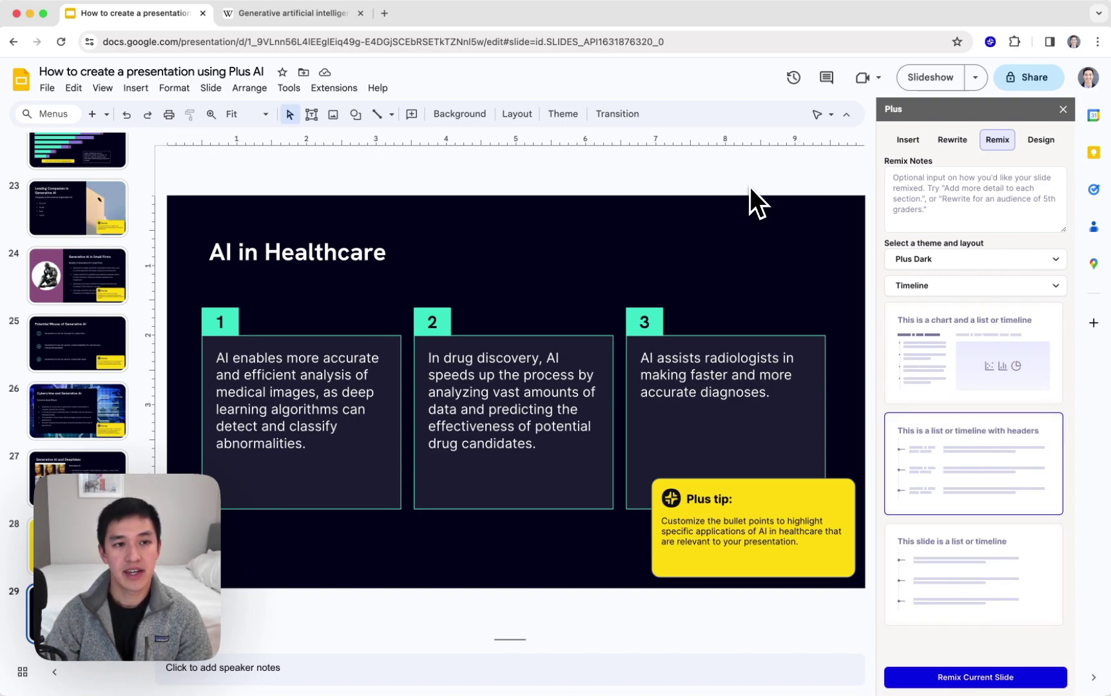
Insert a title-and-subtitle slide and paste Wikipedia's generative AI introduction into the enlarged subtitle box
click(107, 114)
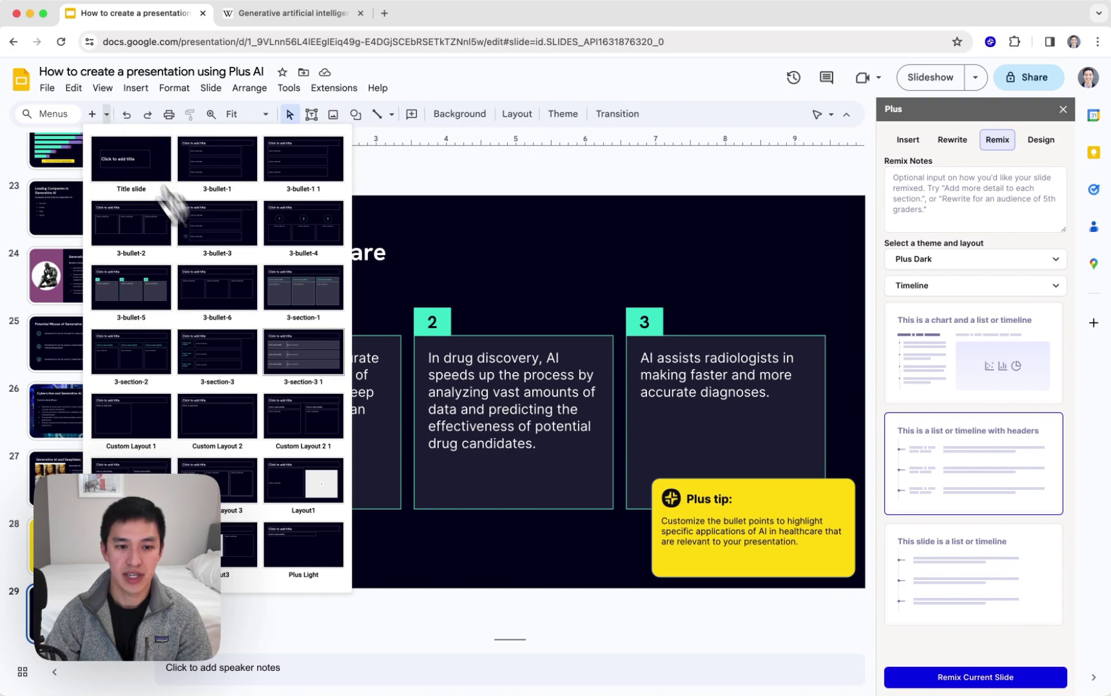
click(304, 558)
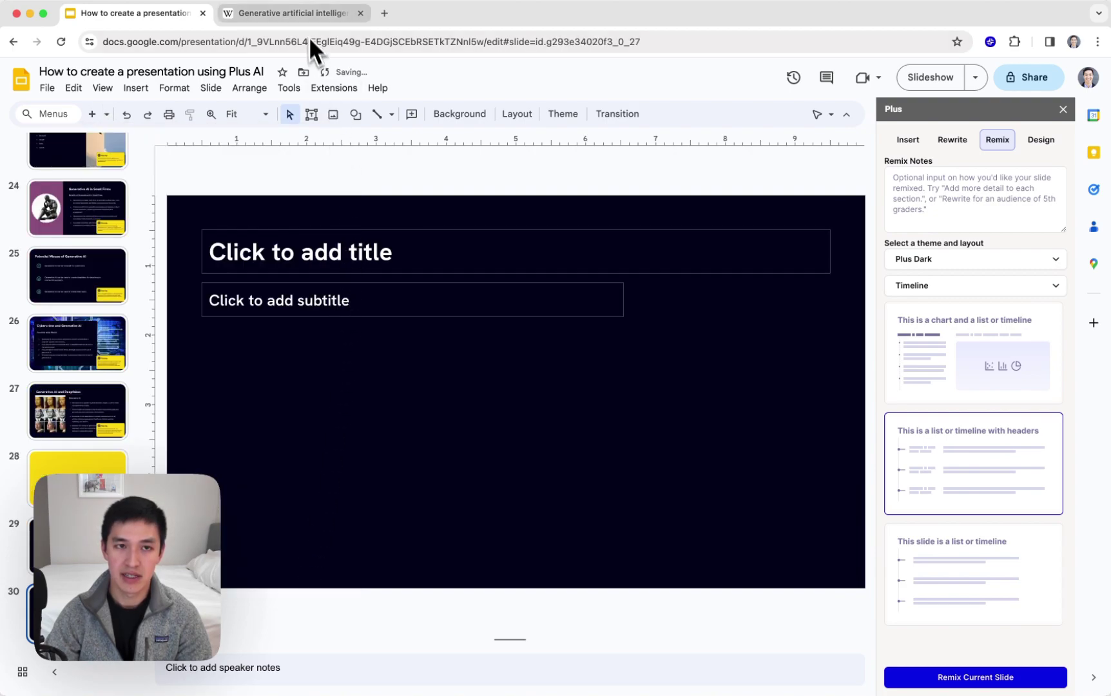
click(300, 14)
right_click(352, 320)
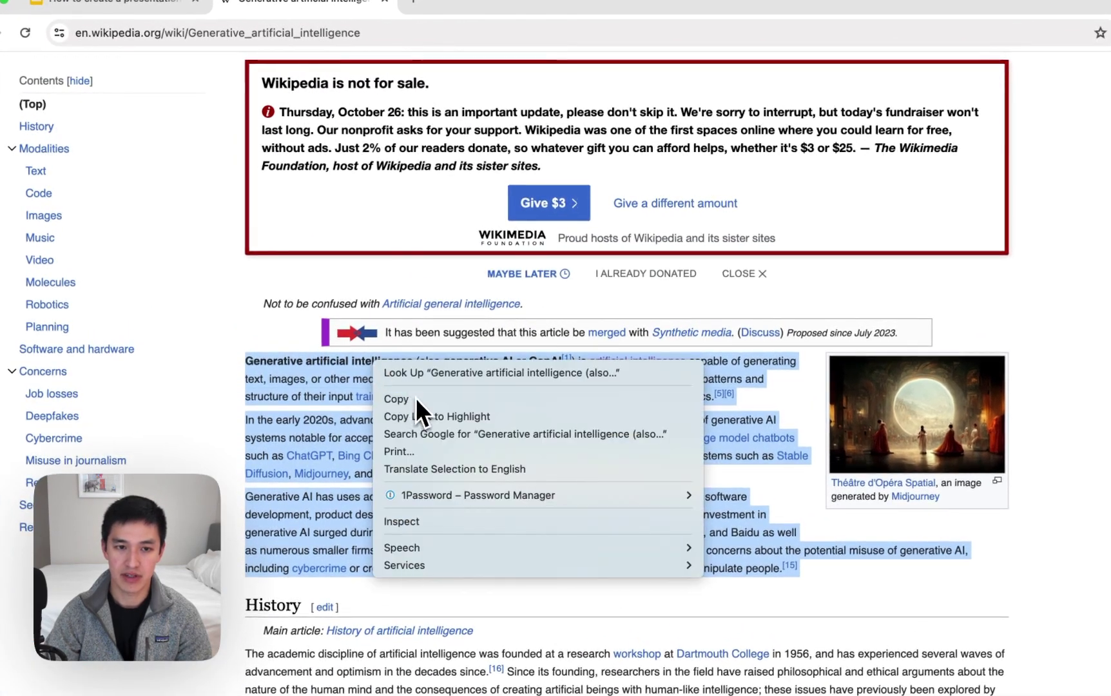
click(412, 398)
click(106, 3)
click(354, 360)
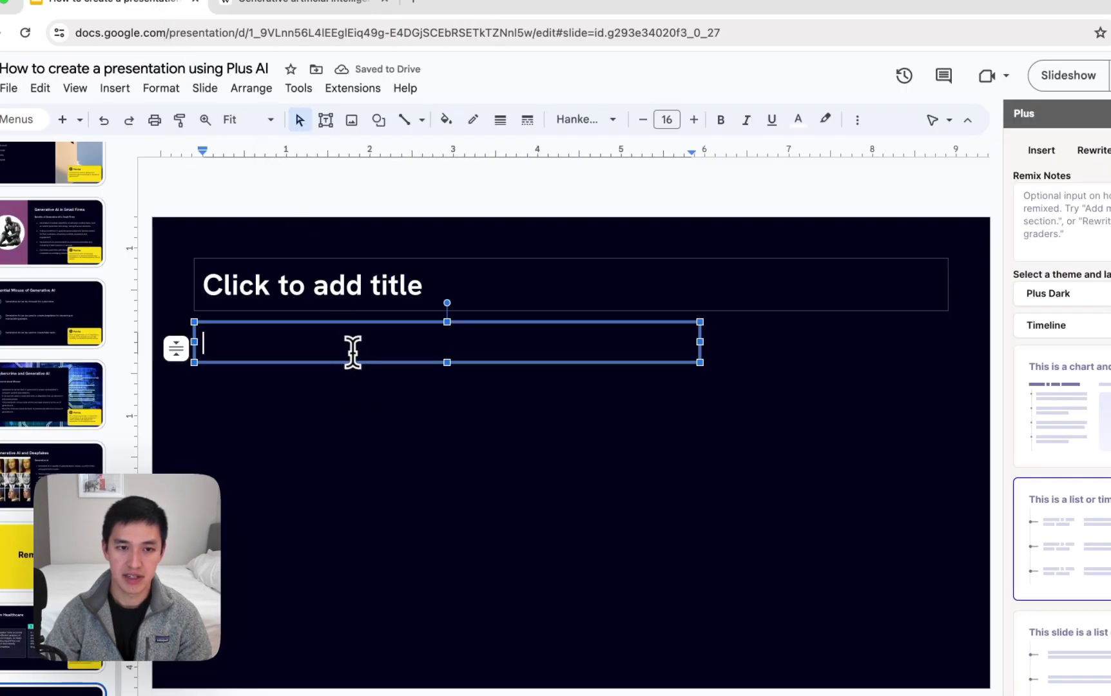
right_click(379, 338)
click(419, 394)
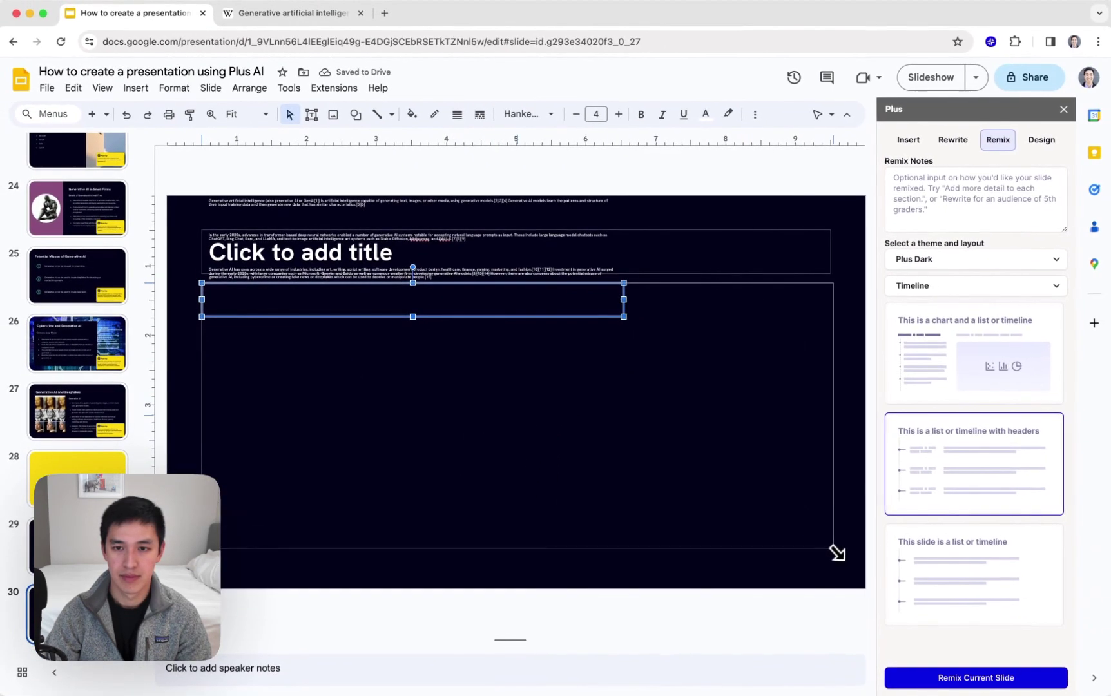
drag(836, 552, 833, 548)
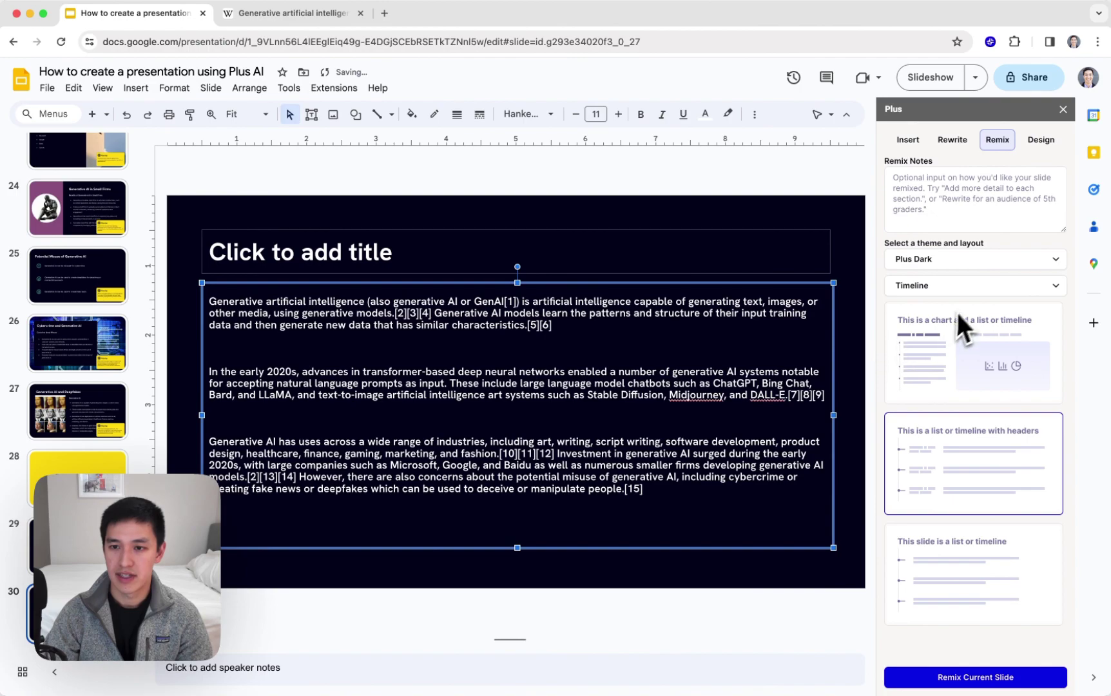
Remix the slide as a Timeline with the note 'Summarize the content of this slide into a timeline'
click(984, 193)
text(Sum)
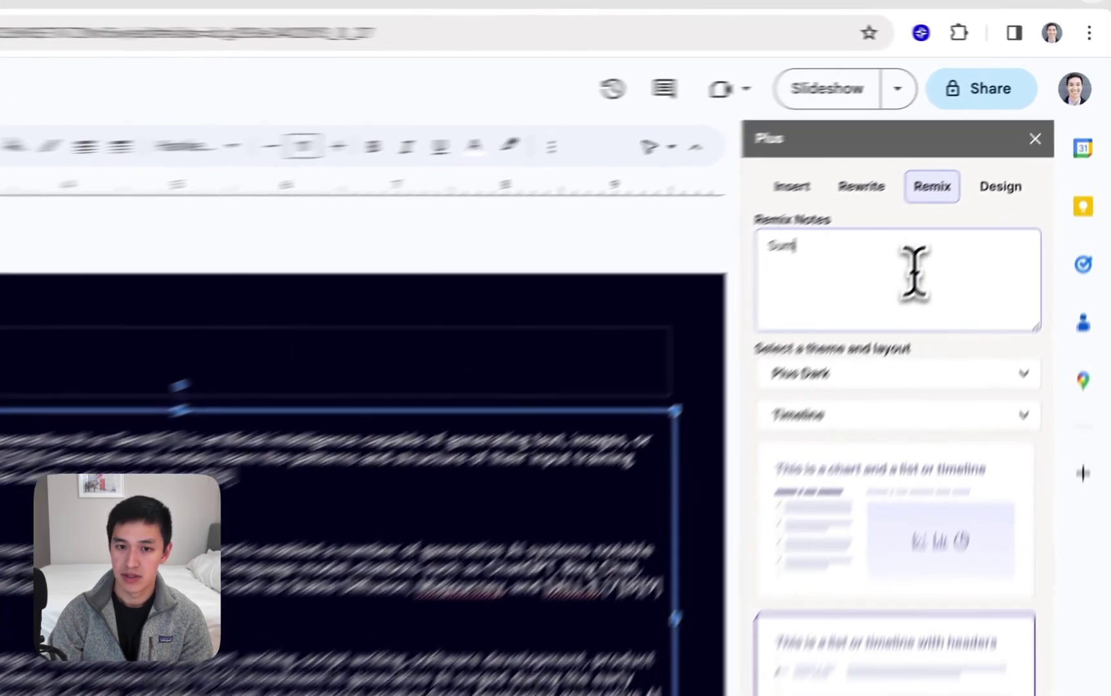
text(marize the content of this slide into a)
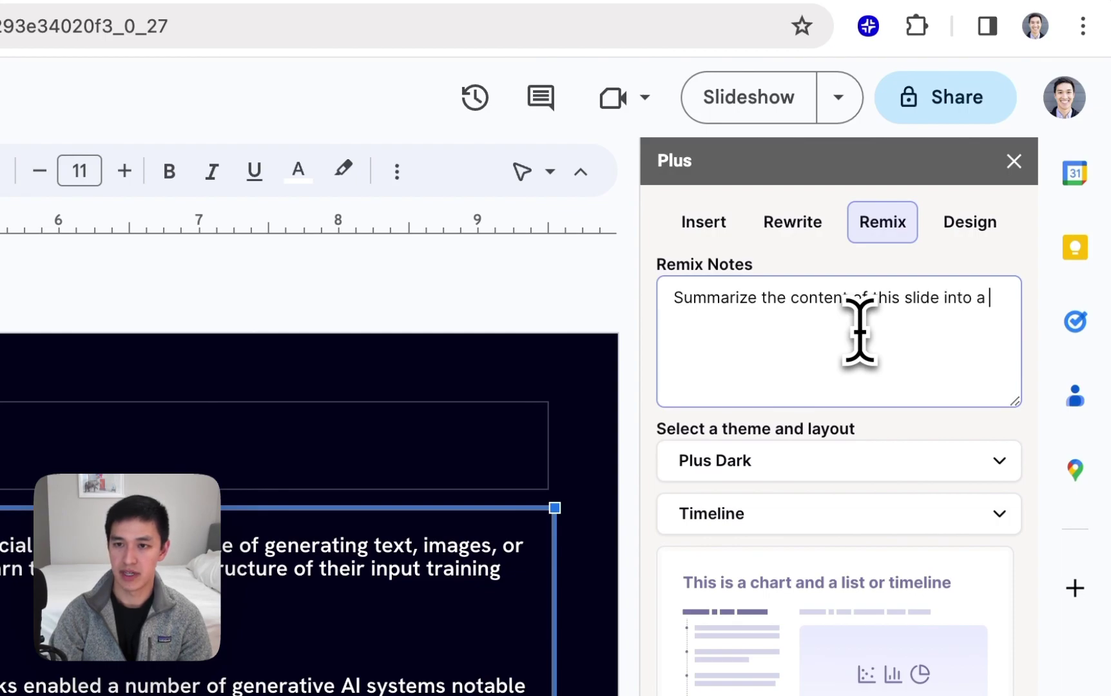
text( timeline)
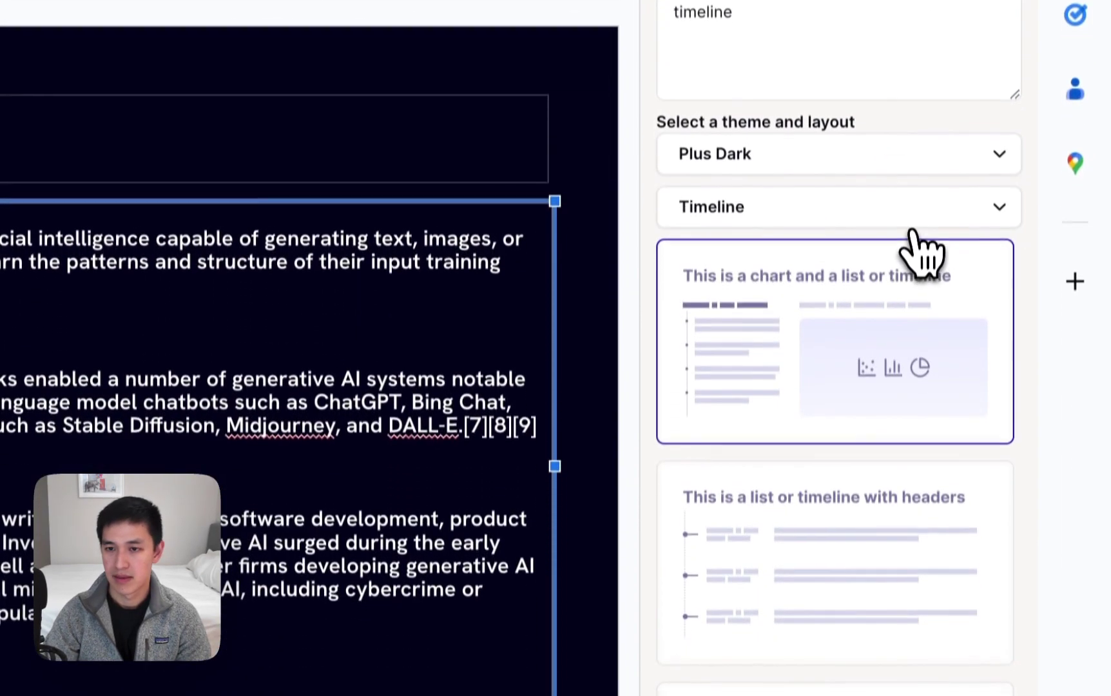
click(908, 515)
click(879, 411)
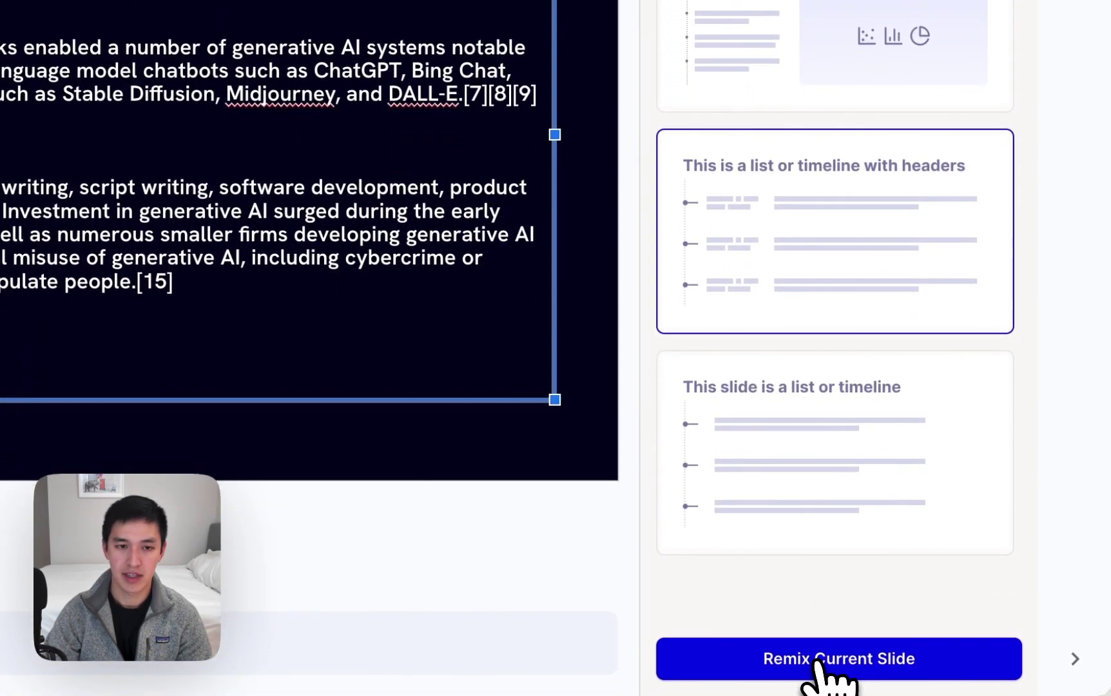
click(817, 664)
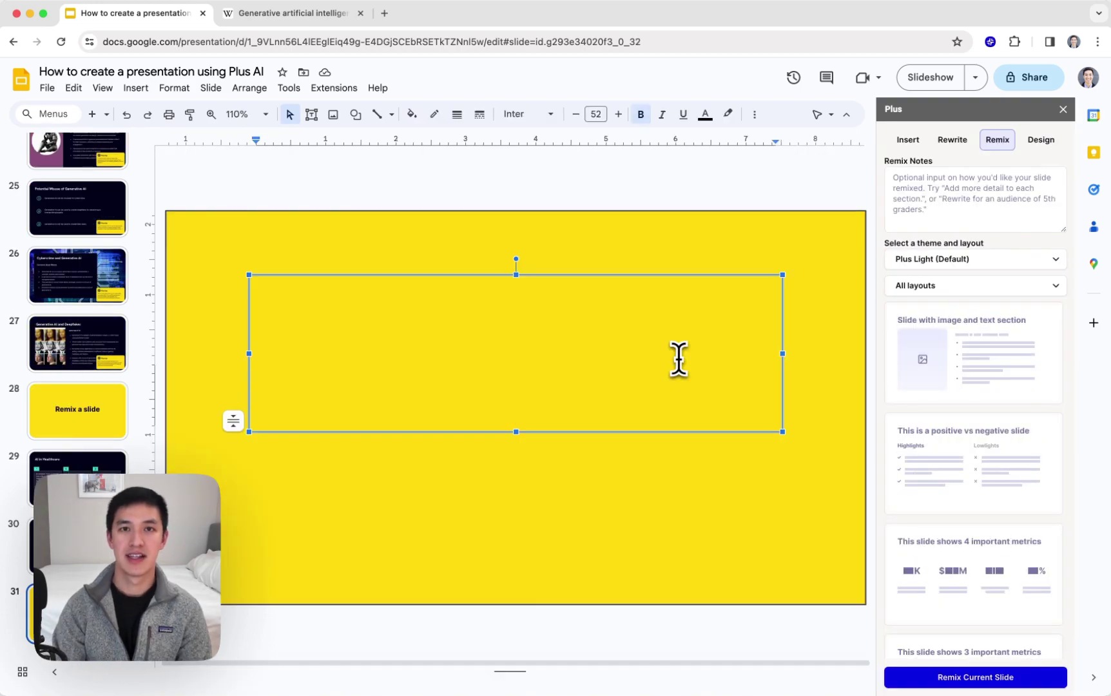
Title the slide 'Design custom themes', then create an AI-generated 'Professional consulting deck' theme with an uploaded logo
text(Design custom themes)
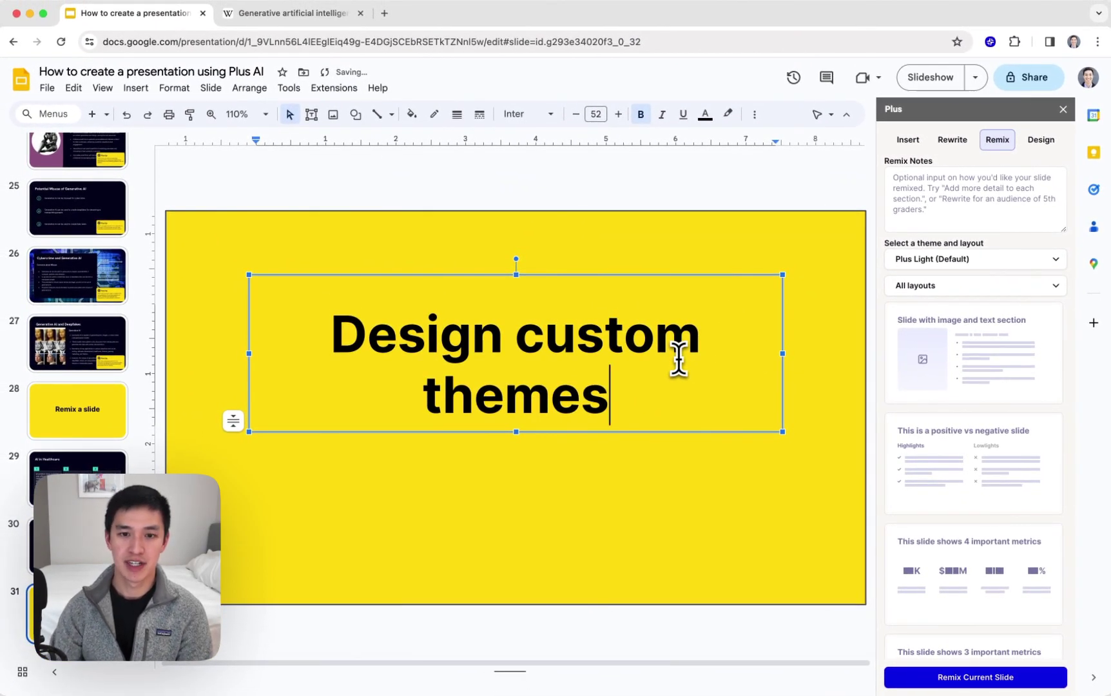
click(1041, 140)
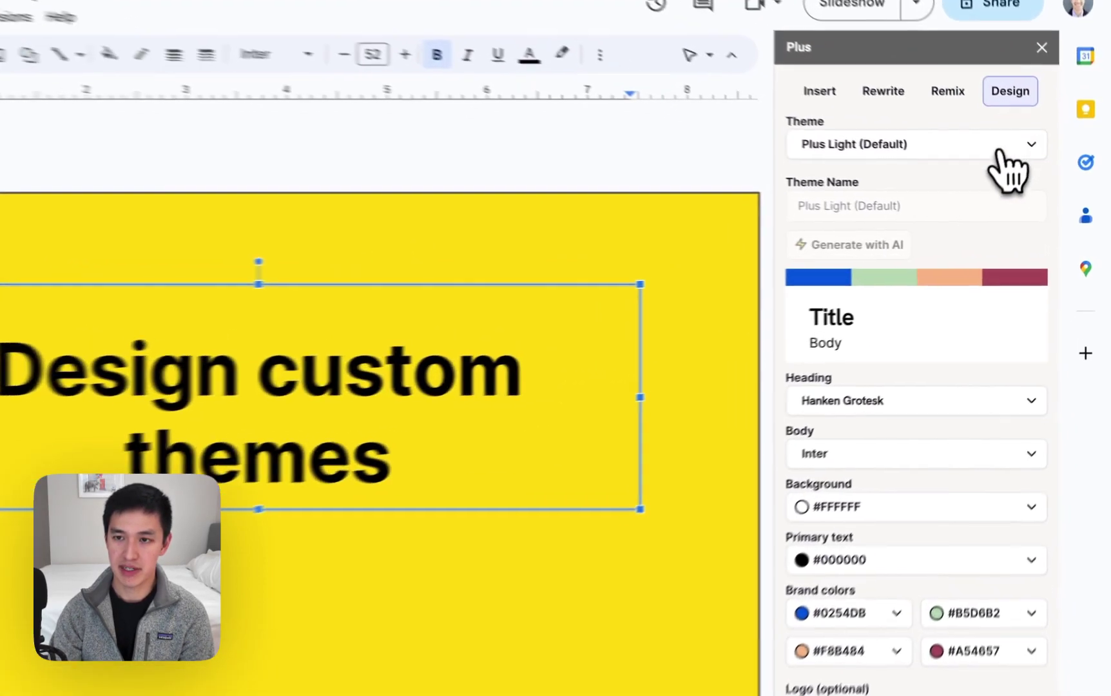
click(1033, 178)
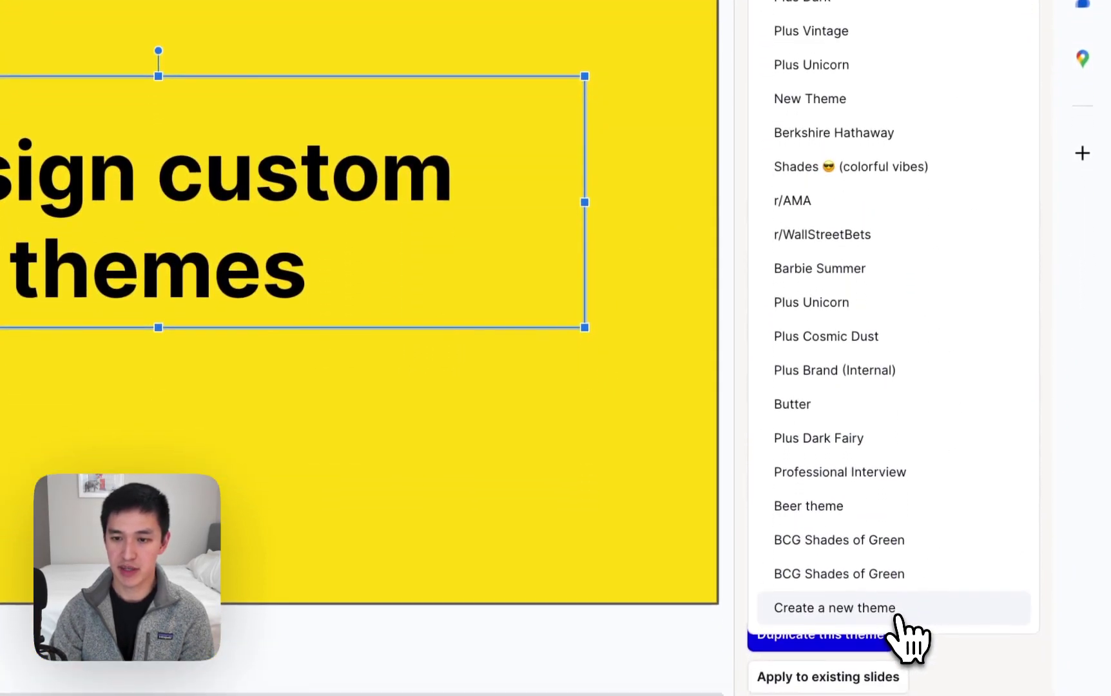
click(897, 616)
click(921, 168)
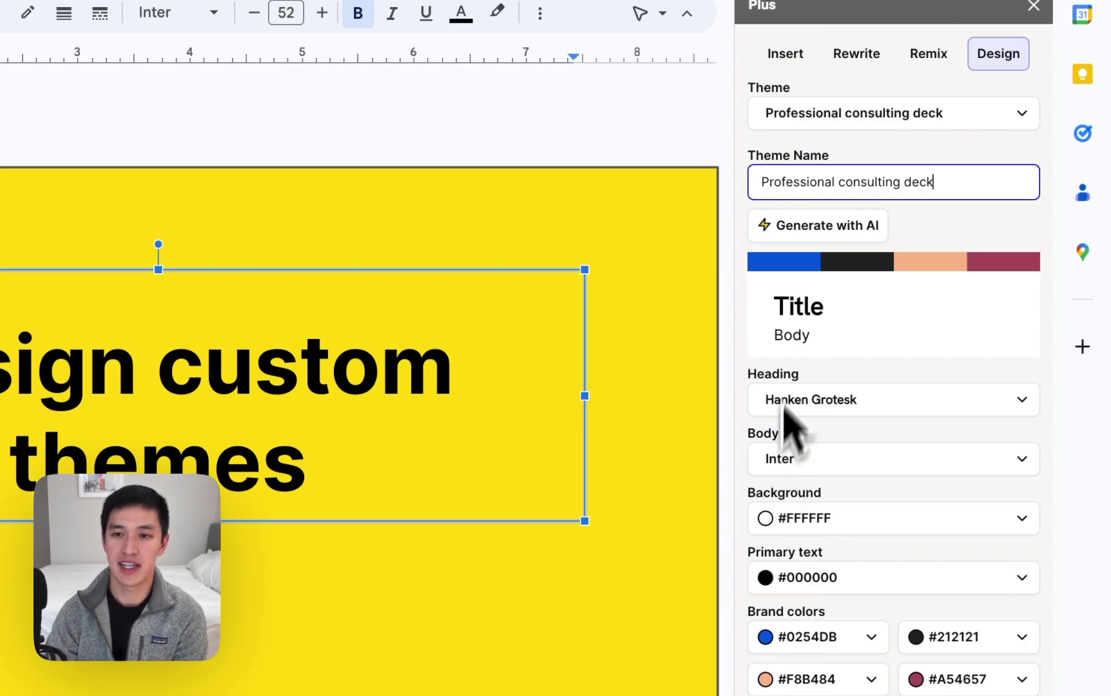
click(822, 231)
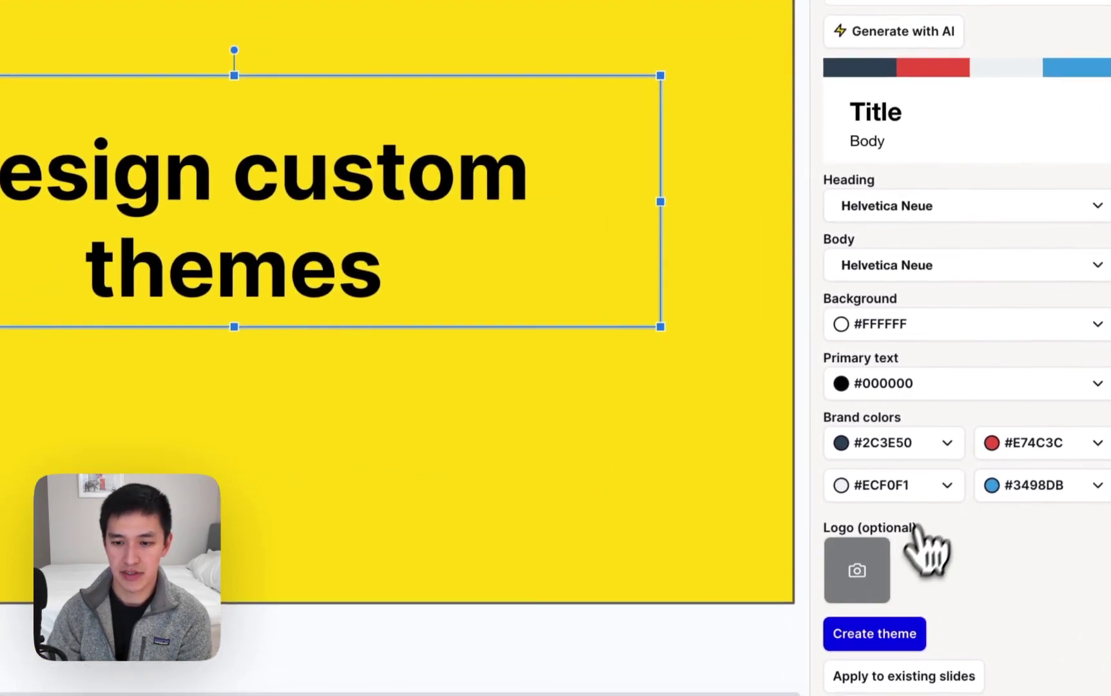
click(877, 575)
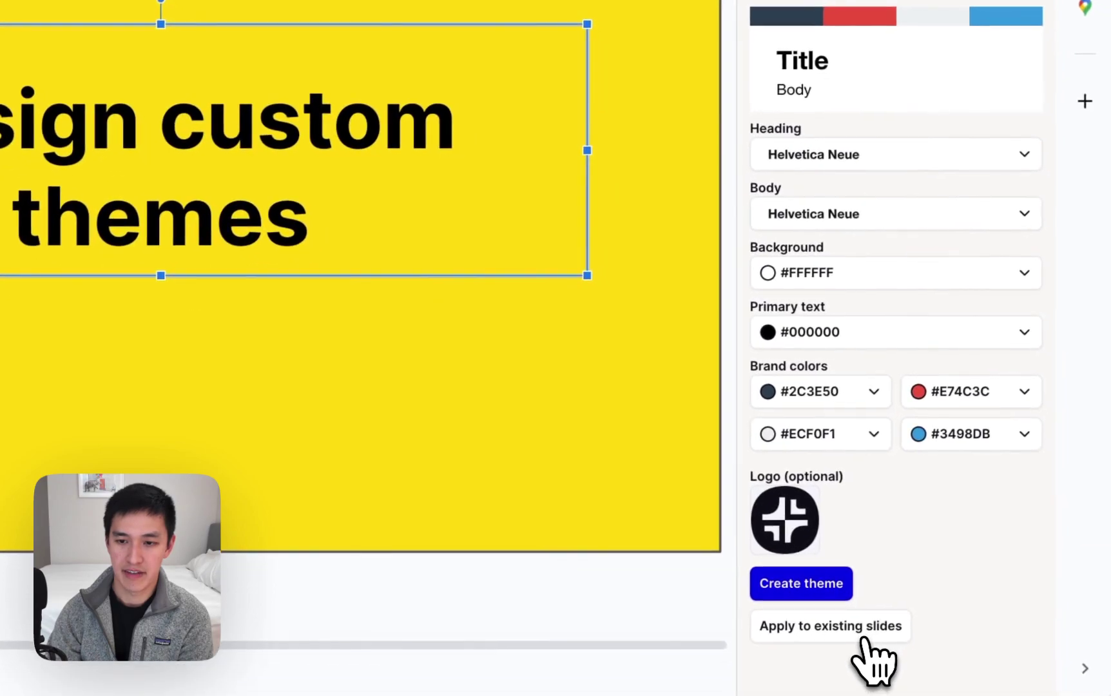
Apply the Professional consulting deck theme to all existing slides and review several re-themed slides
click(861, 635)
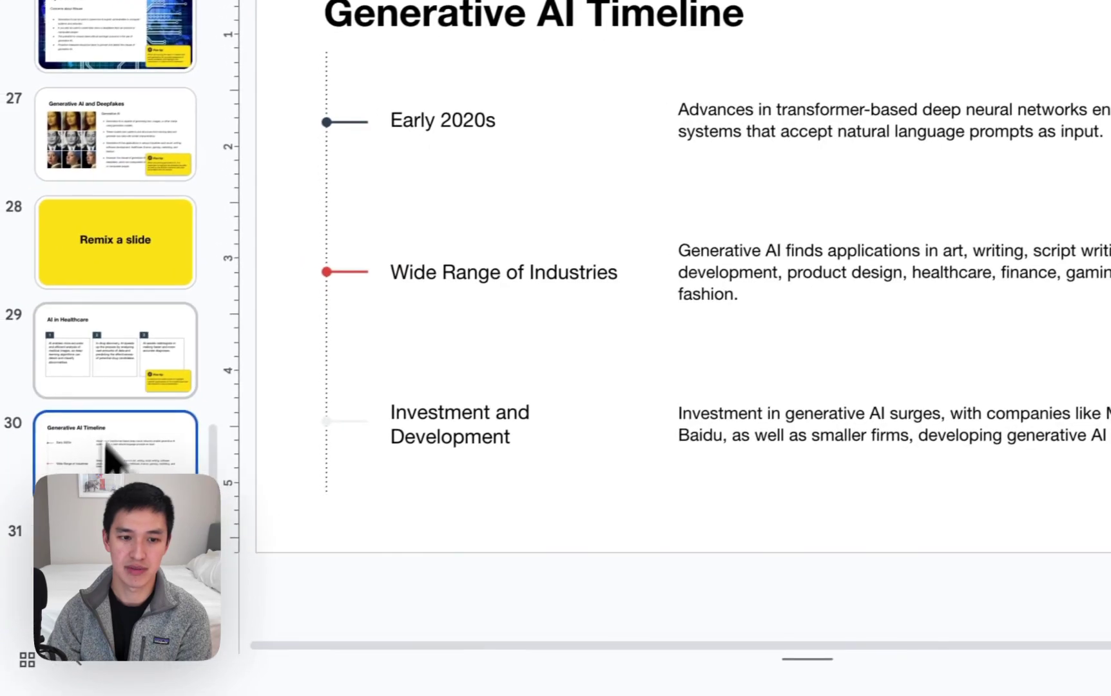
click(97, 428)
click(97, 314)
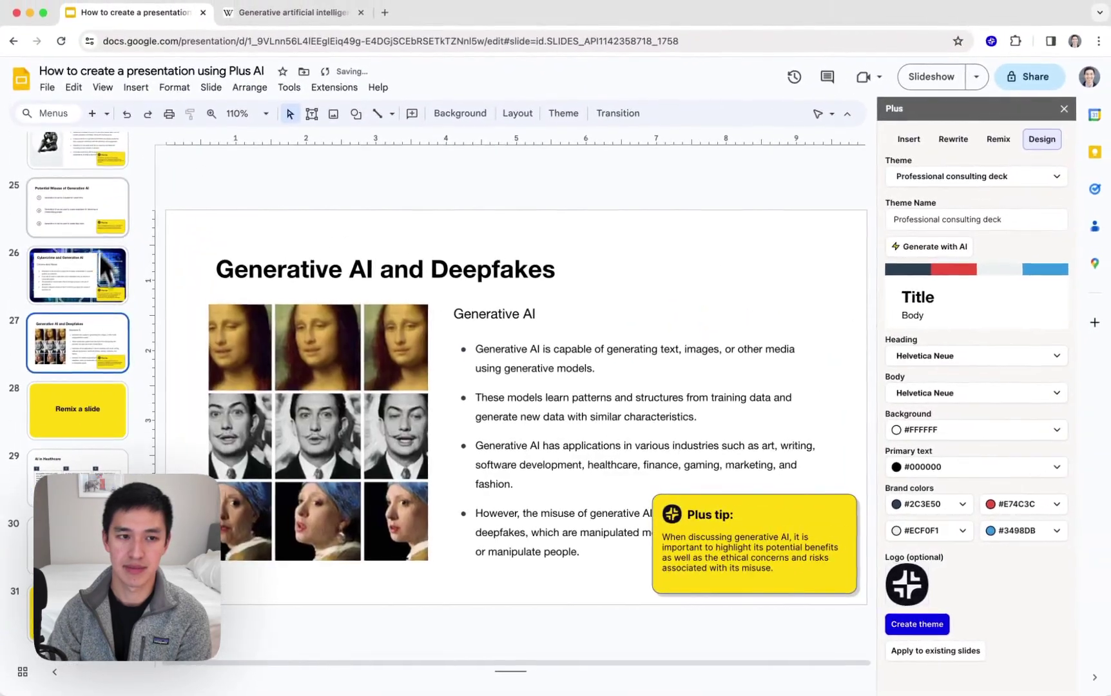
click(114, 146)
click(113, 97)
click(87, 303)
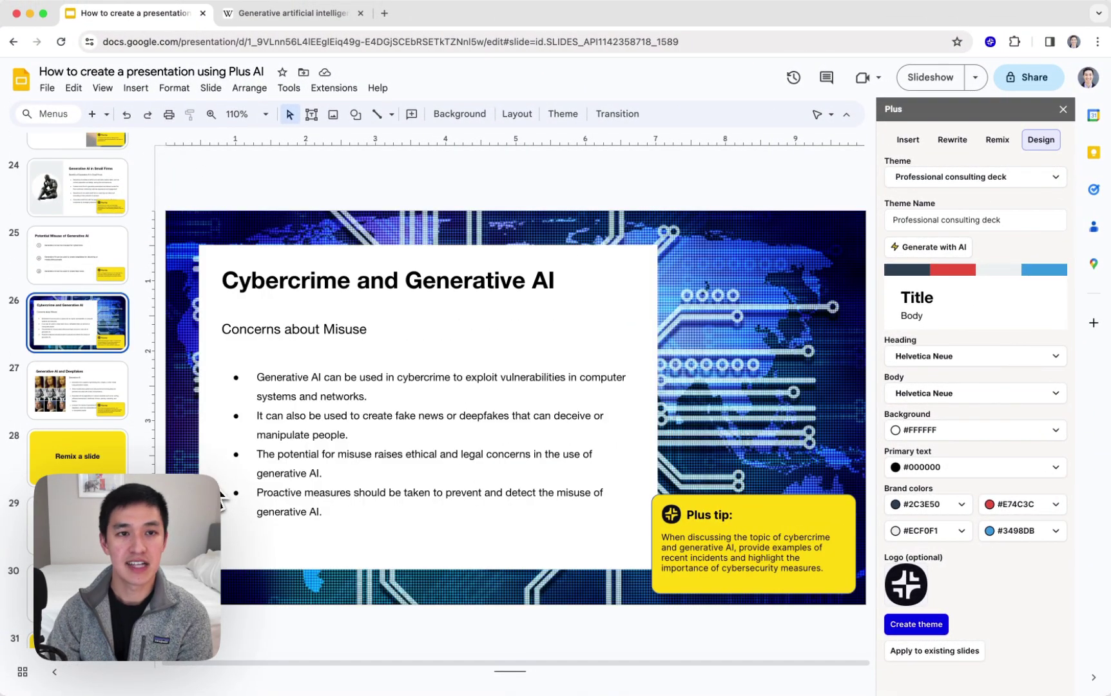